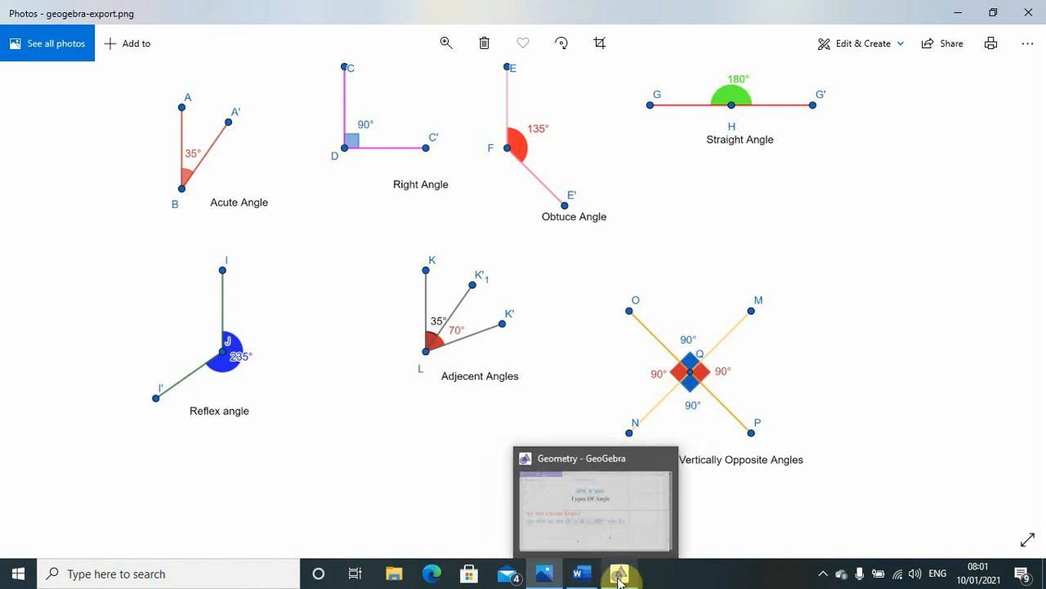
# Step: Switch to GeoGebra Geometry, show the full tool set, and place point A with point B three grid squares directly below it
pyautogui.click(620, 573)
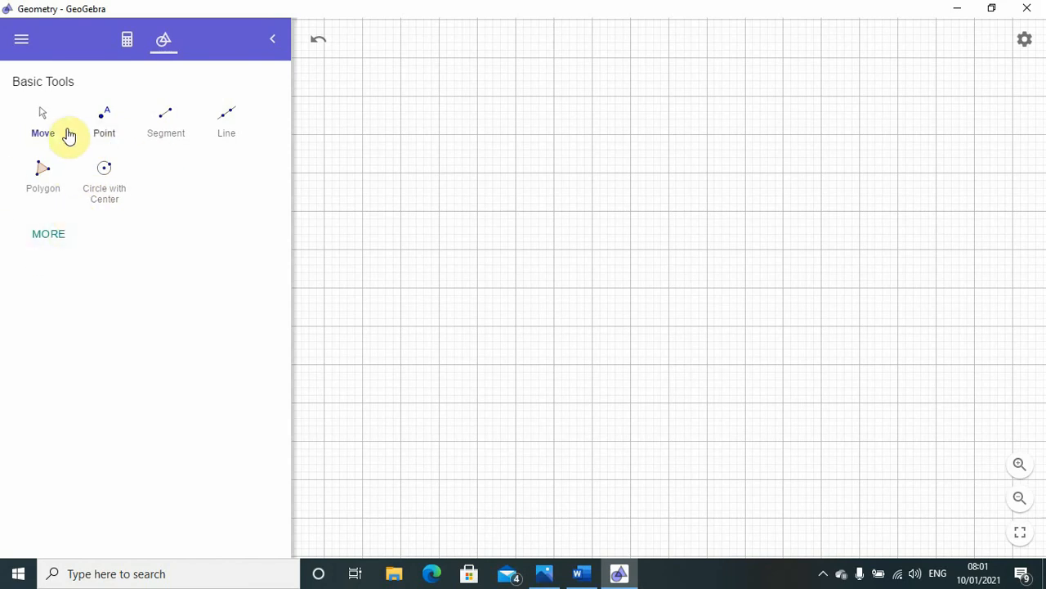
pyautogui.click(56, 237)
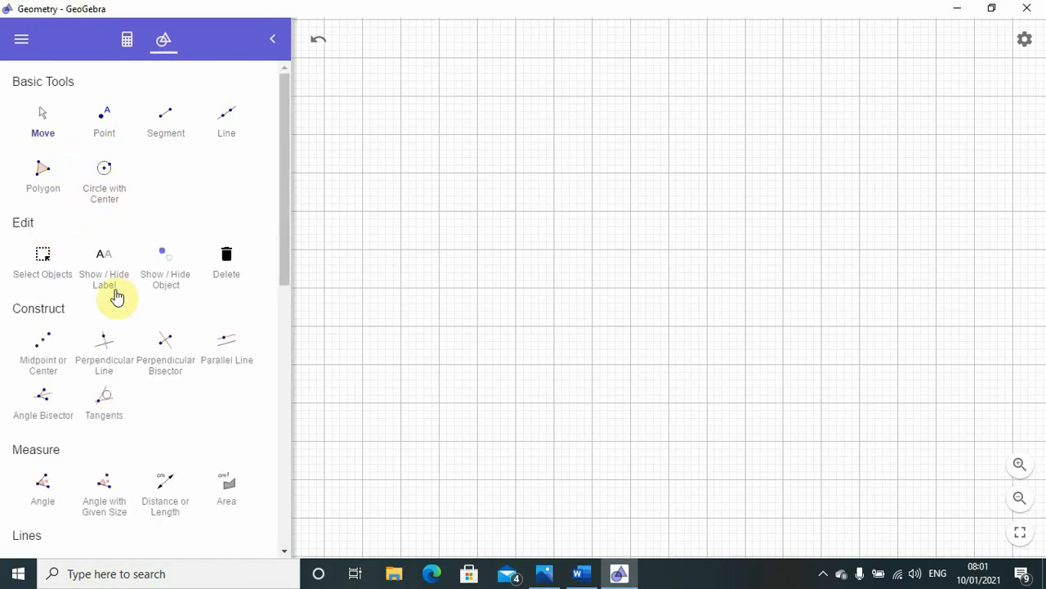
pyautogui.click(104, 121)
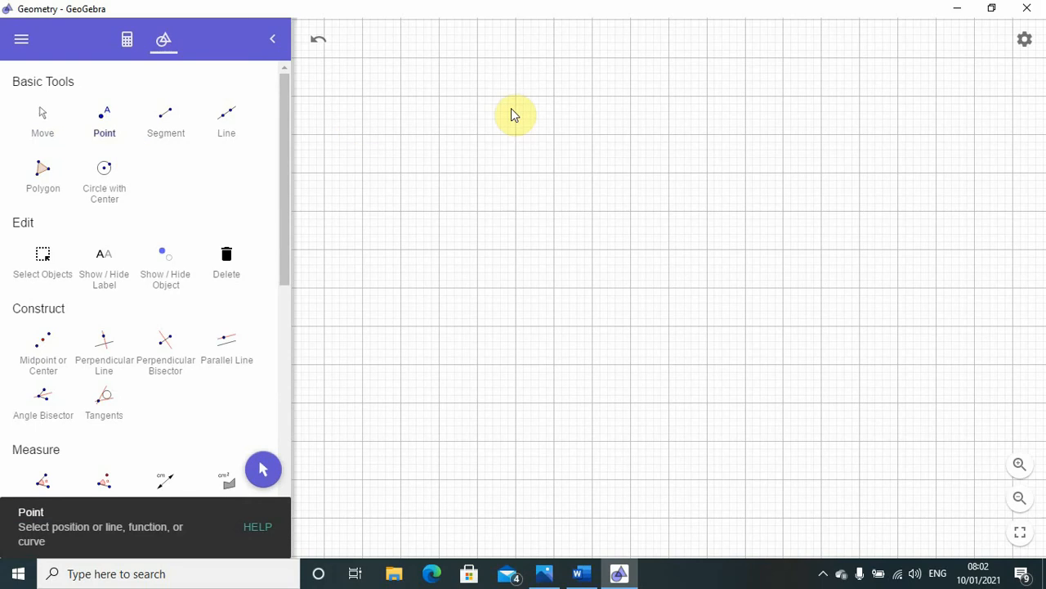
pyautogui.click(399, 136)
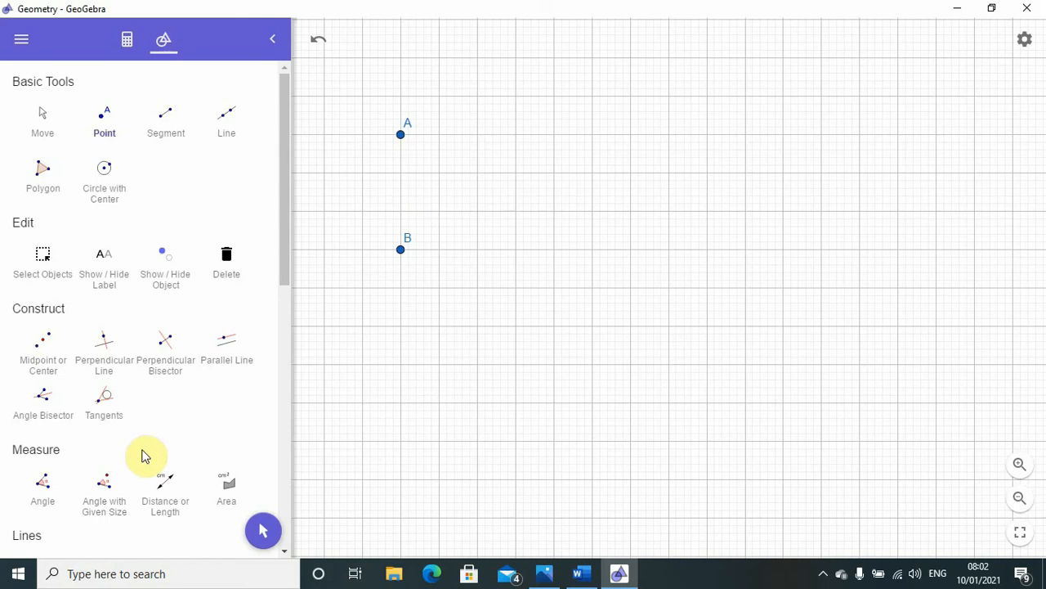
# Step: Create a 65° clockwise angle with leg point A and vertex B using Angle with Given Size
pyautogui.click(104, 487)
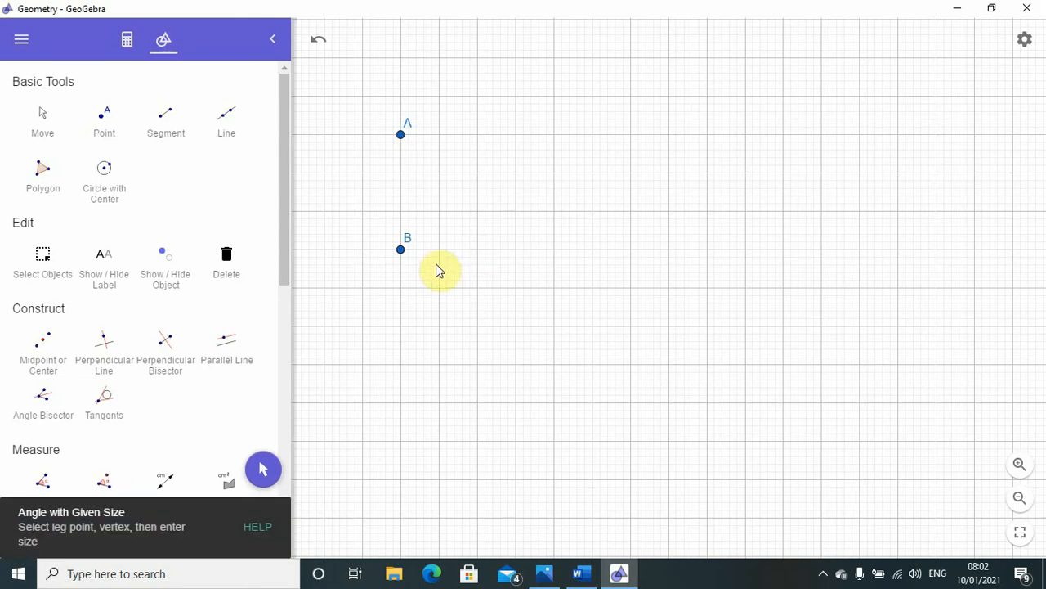
pyautogui.click(401, 137)
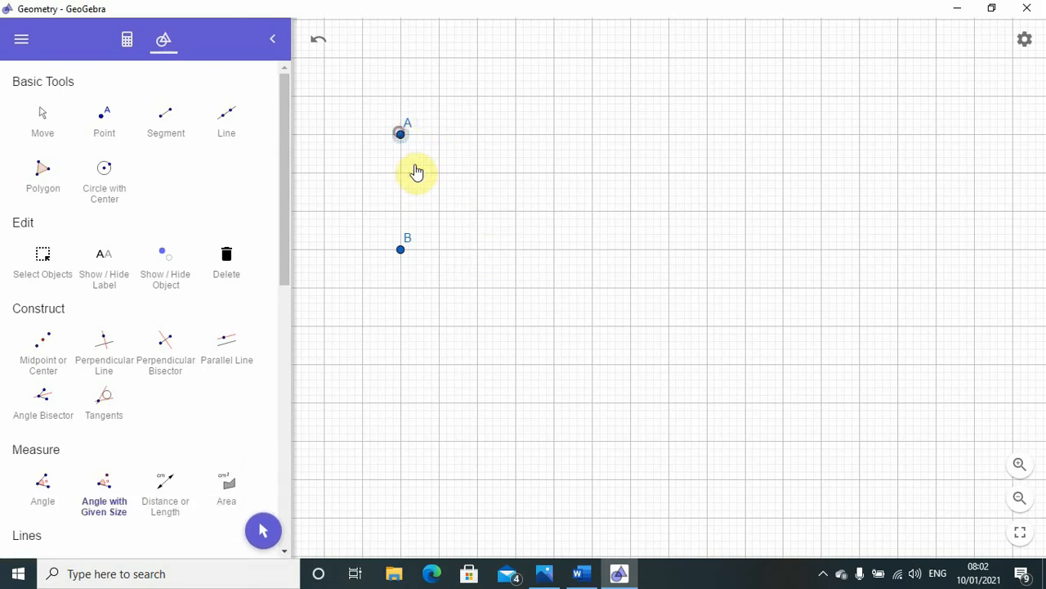
pyautogui.click(401, 255)
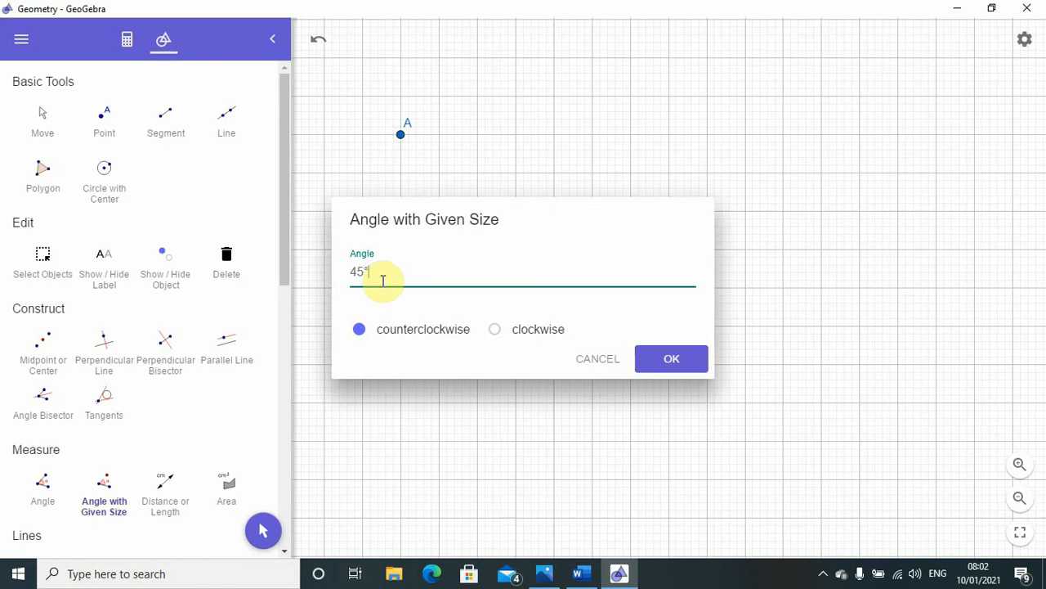
pyautogui.click(372, 272)
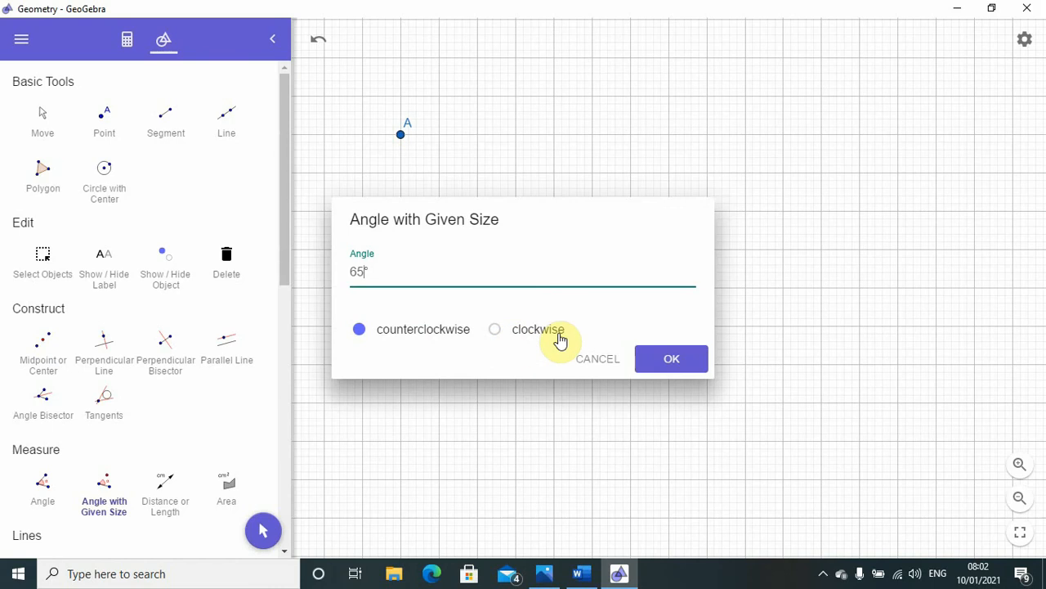
pyautogui.click(495, 330)
pyautogui.click(664, 367)
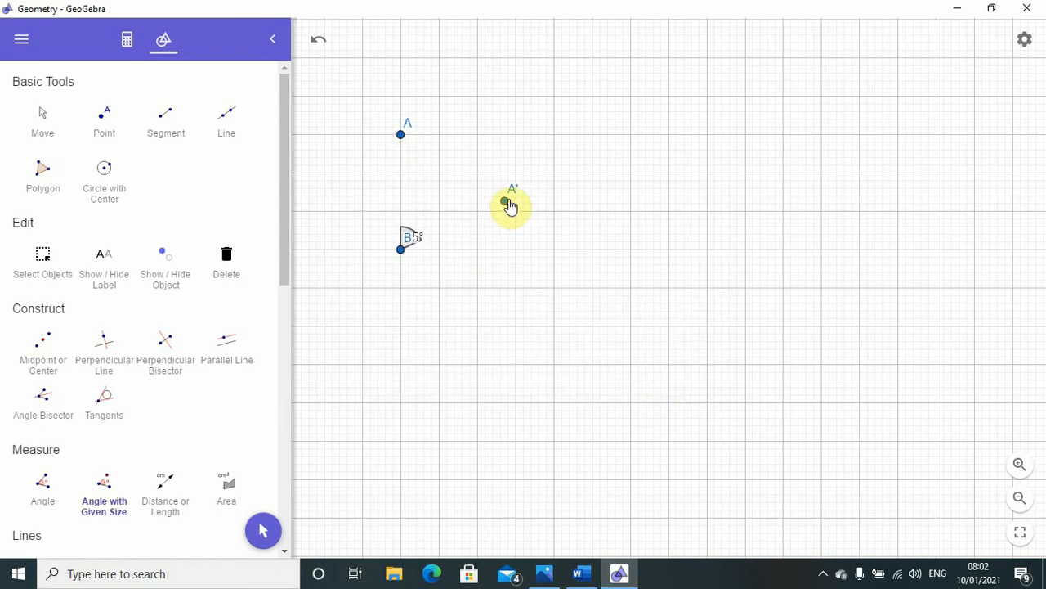
# Step: Draw segments from A and A' to vertex B, and move the 65° and B labels clear of the angle
pyautogui.click(166, 121)
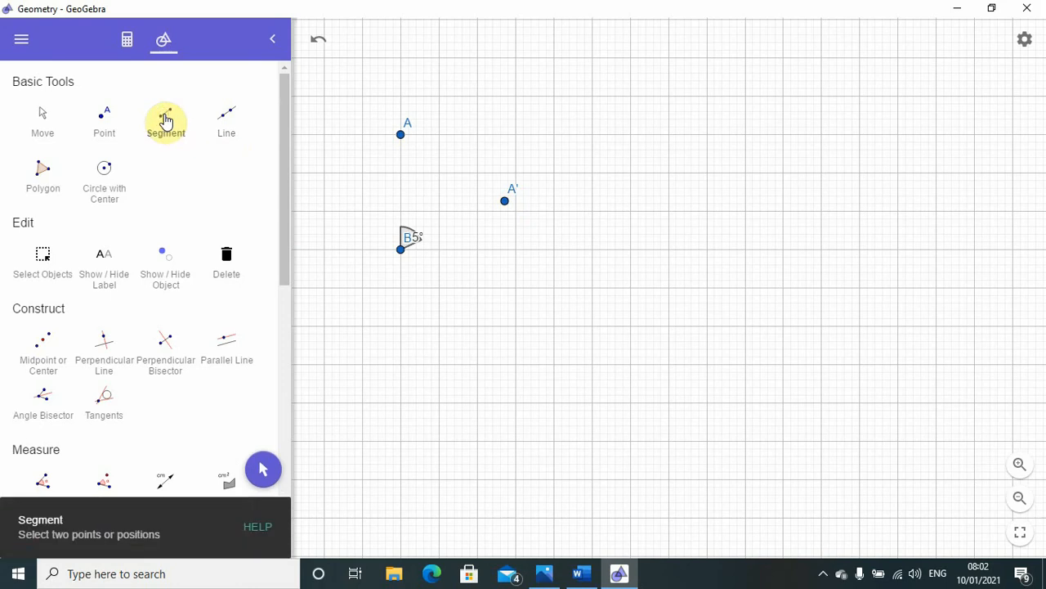
pyautogui.click(400, 136)
pyautogui.click(401, 248)
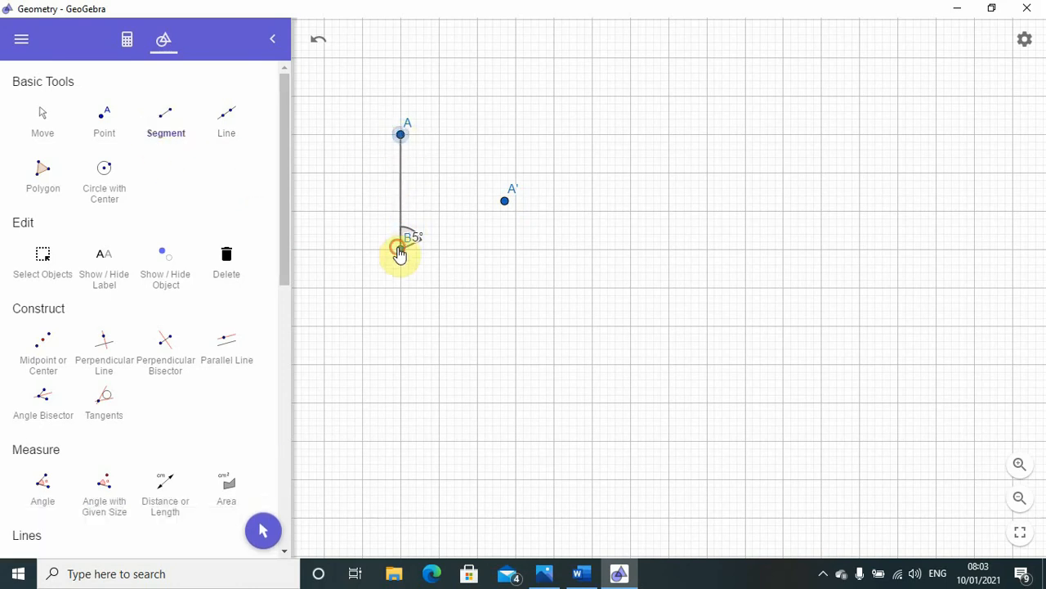
pyautogui.click(506, 203)
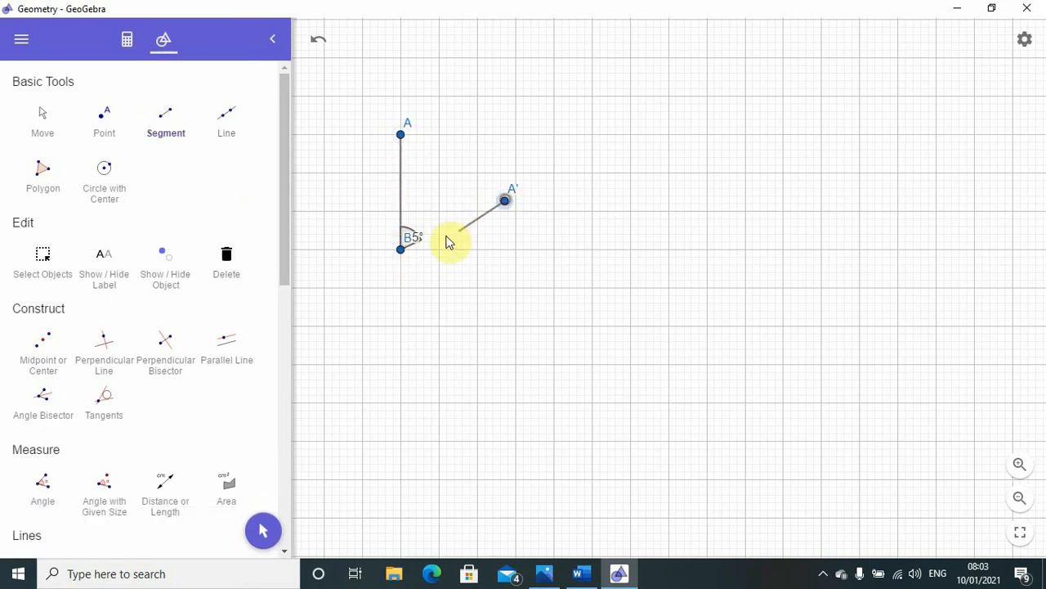
pyautogui.click(400, 250)
pyautogui.click(43, 119)
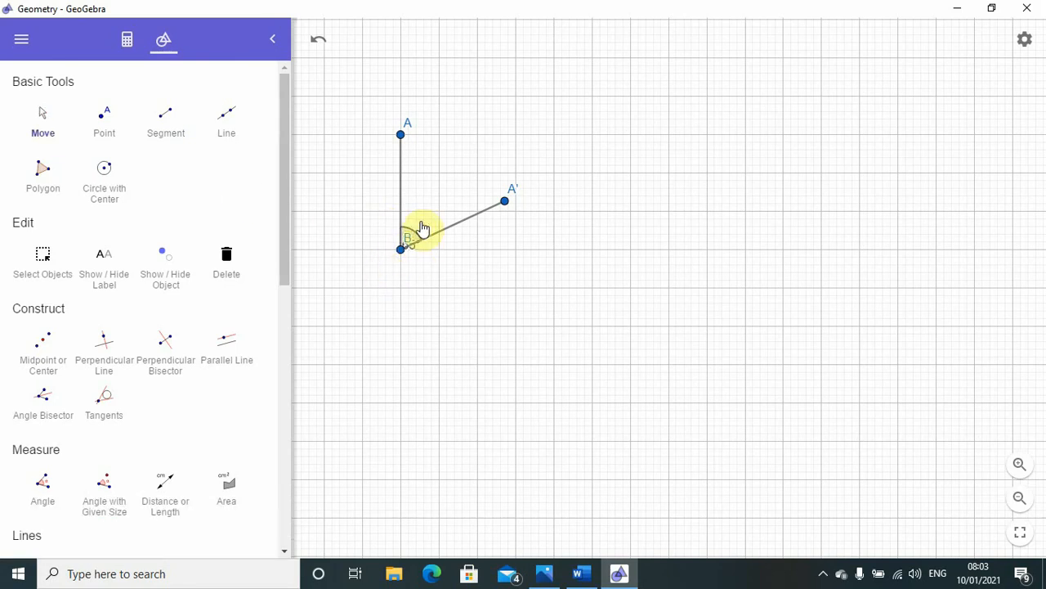
pyautogui.moveTo(415, 235); pyautogui.dragTo(390, 269)
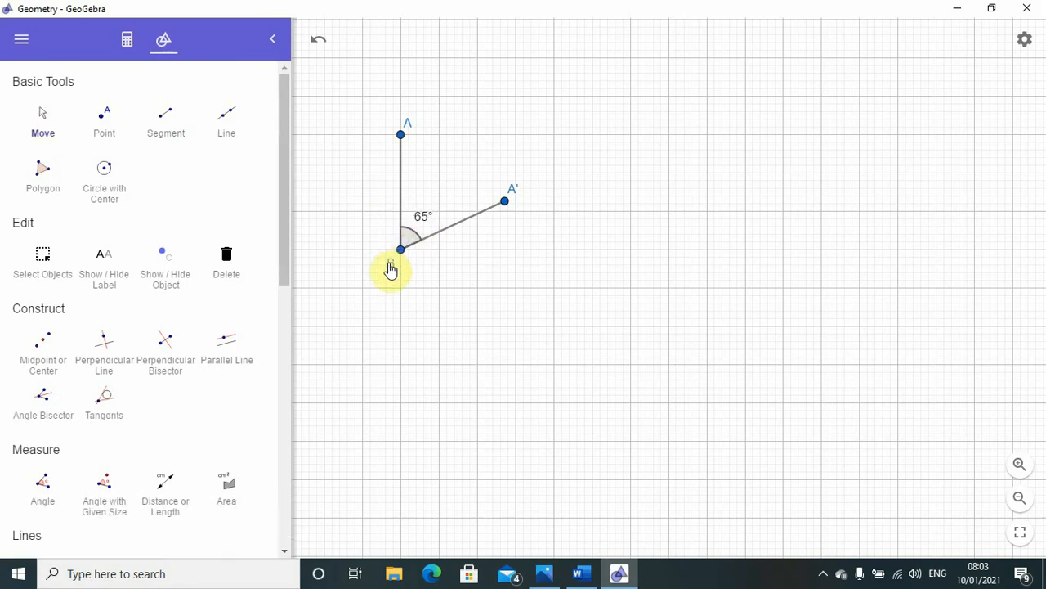
# Step: Colour both segments of the 65° angle, A'B and AB, red
pyautogui.click(434, 240)
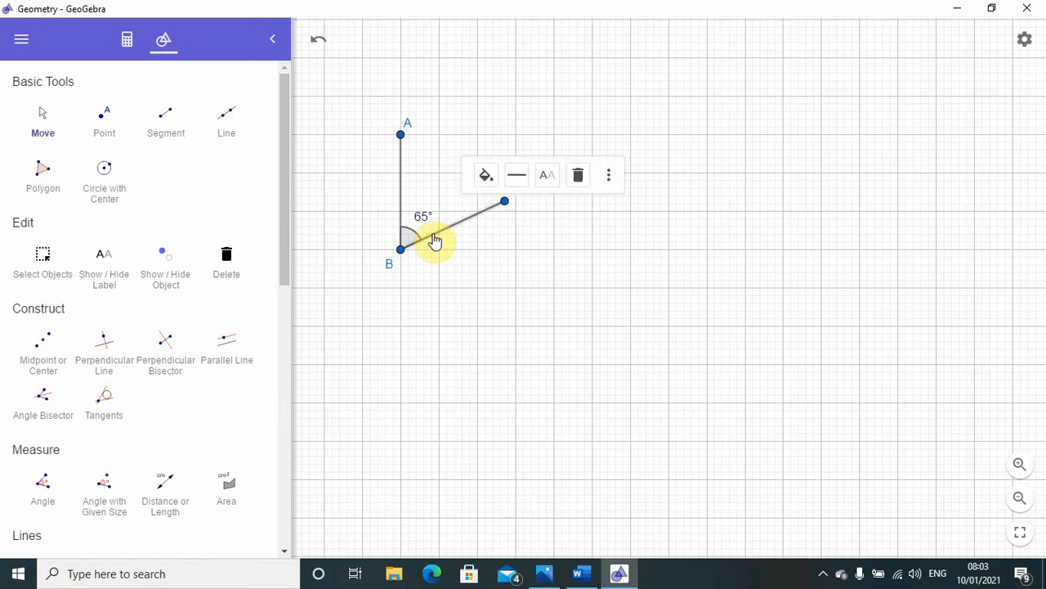
pyautogui.click(484, 176)
pyautogui.click(545, 205)
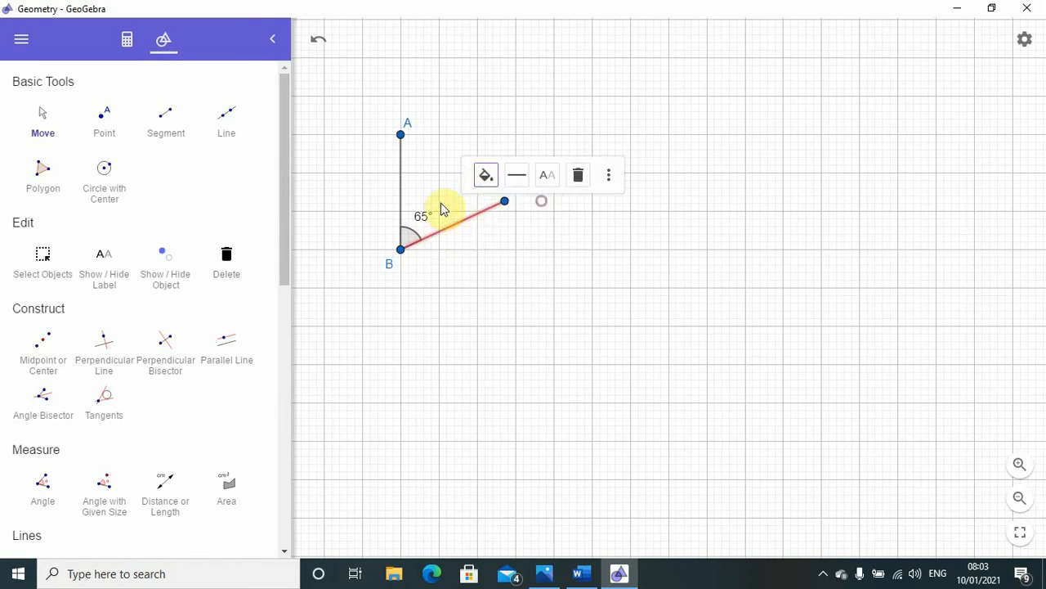
pyautogui.click(401, 192)
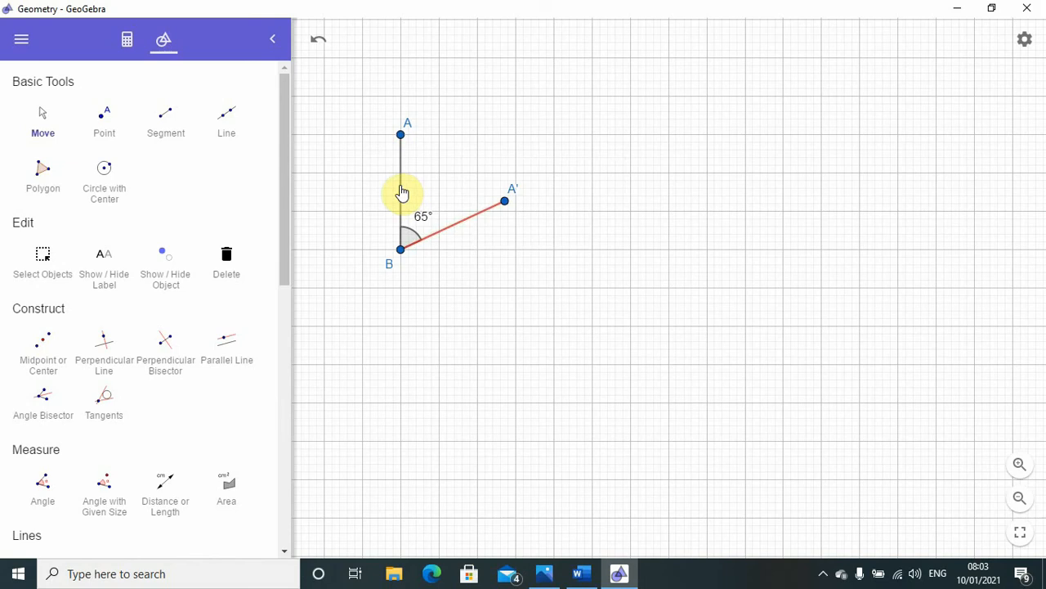
pyautogui.click(400, 192)
pyautogui.click(433, 109)
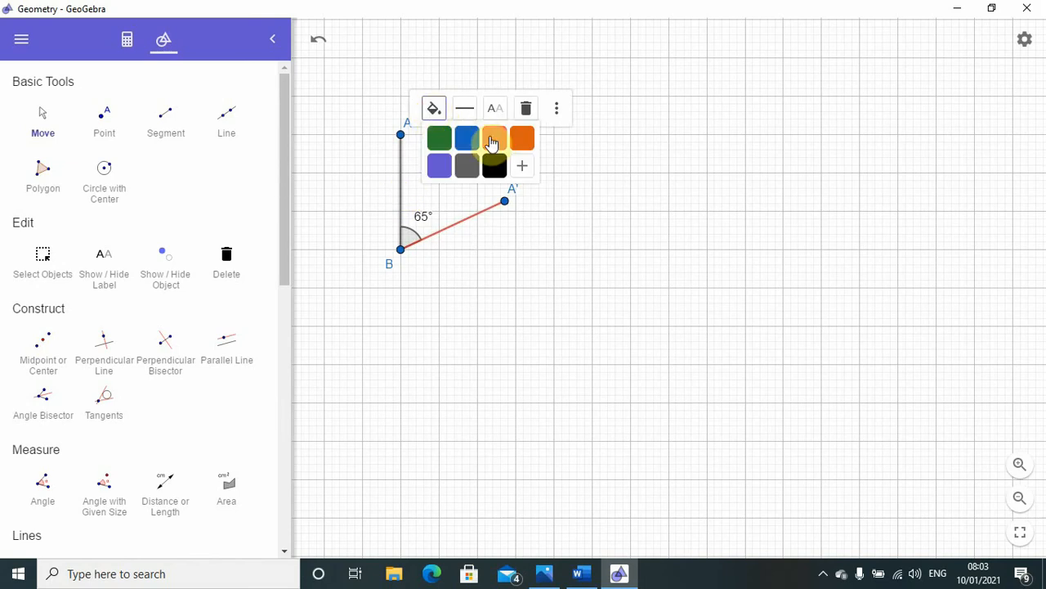
pyautogui.click(493, 141)
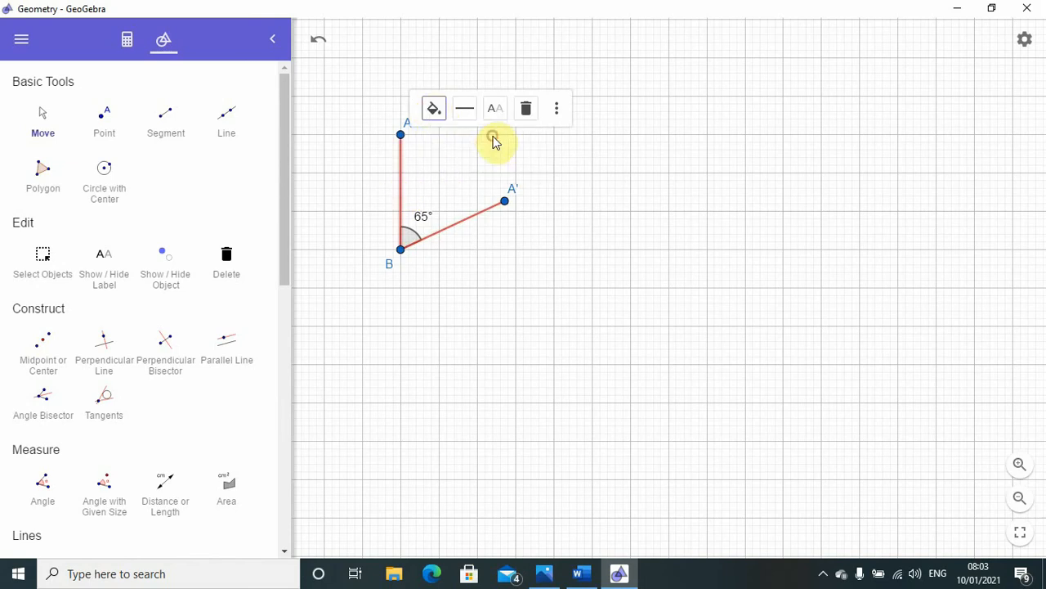
# Step: Colour the 65° angle marker red and set its fill opacity to 90
pyautogui.click(415, 244)
pyautogui.click(444, 200)
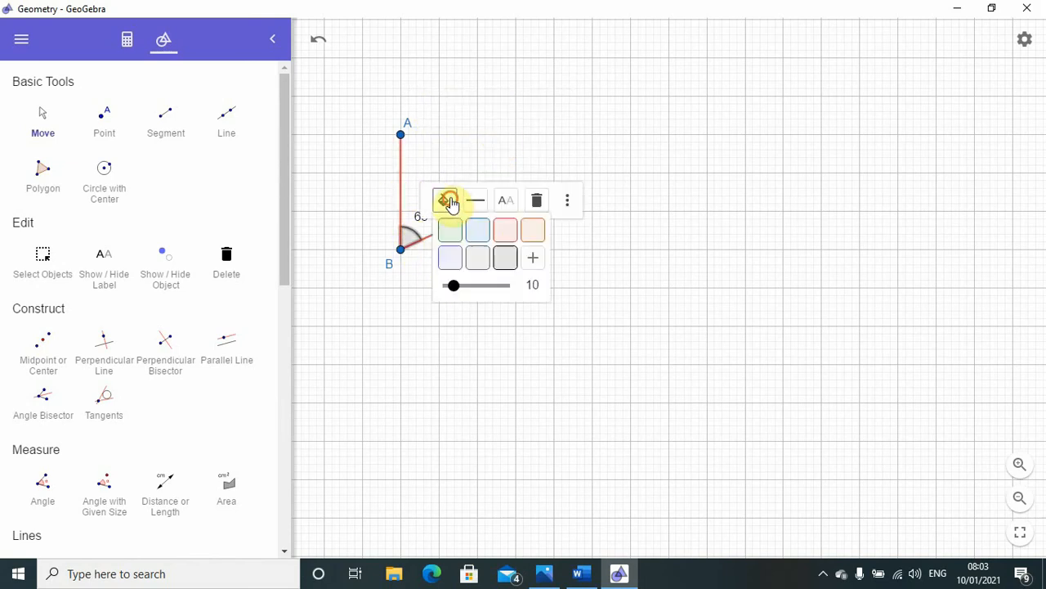
pyautogui.click(504, 238)
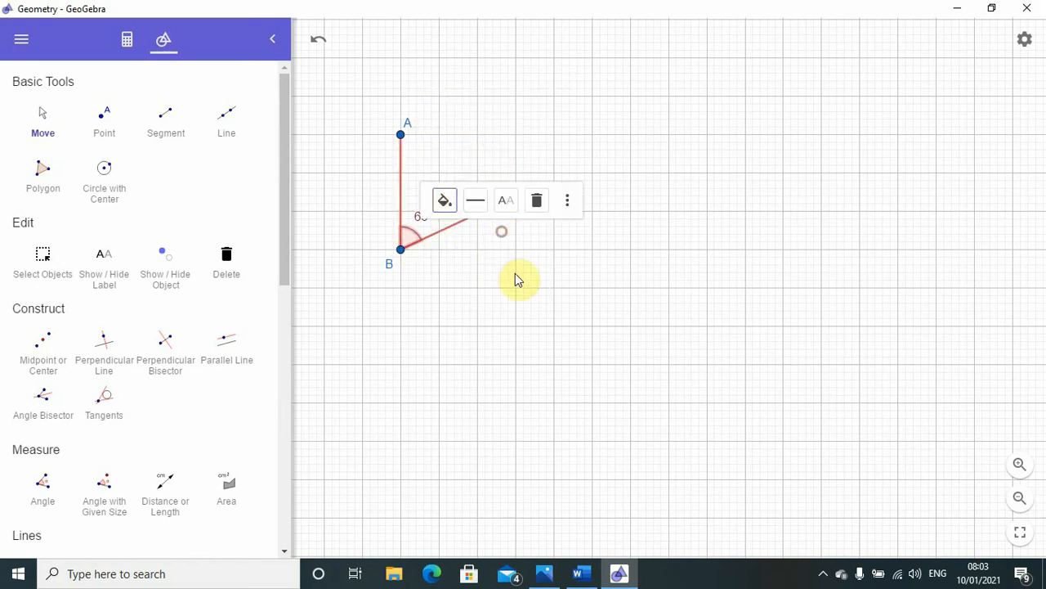
pyautogui.click(446, 209)
pyautogui.moveTo(455, 288); pyautogui.dragTo(501, 291)
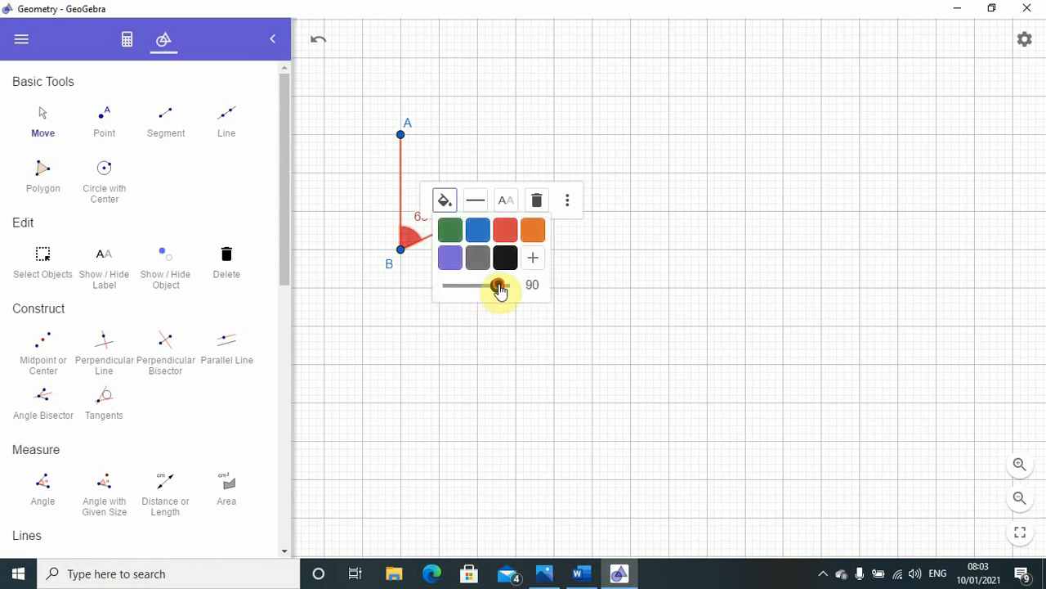
pyautogui.click(507, 346)
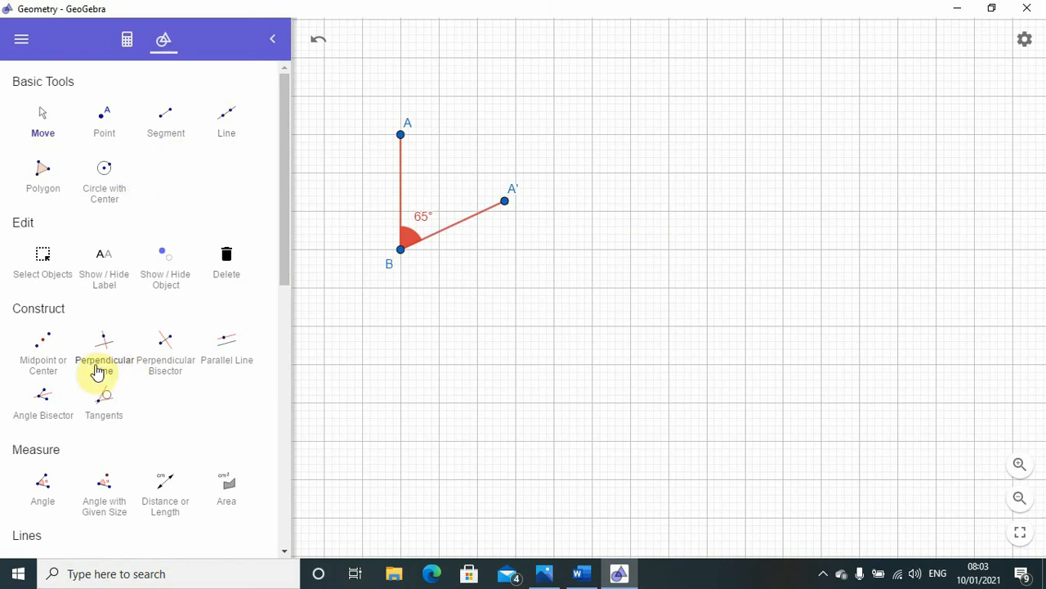
# Step: Place point C six grid squares right of A and point D three squares below it, and create a 90° clockwise angle at vertex D
pyautogui.click(104, 120)
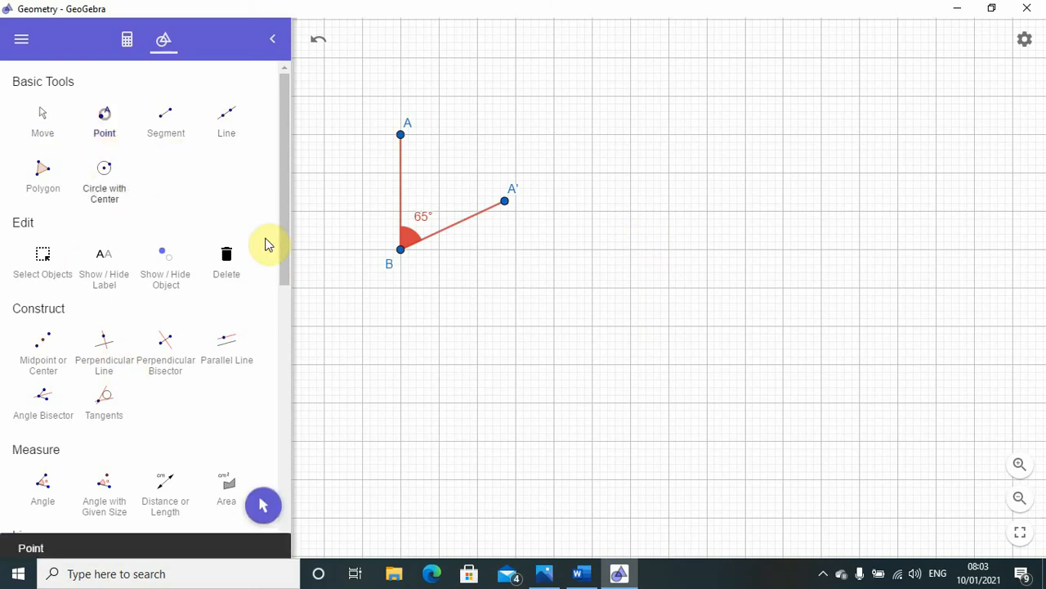
pyautogui.click(630, 134)
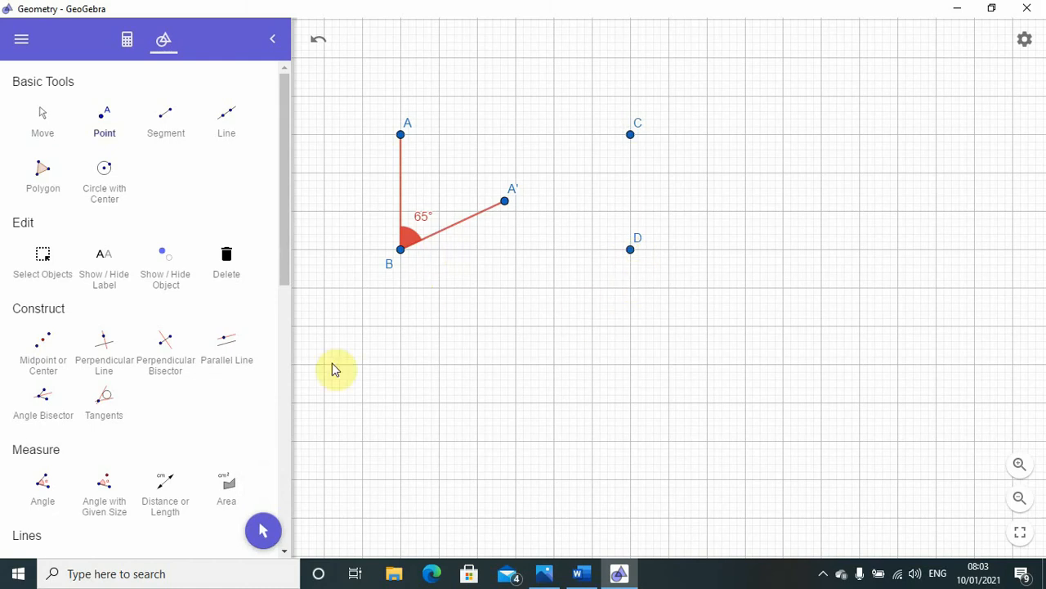
pyautogui.click(106, 488)
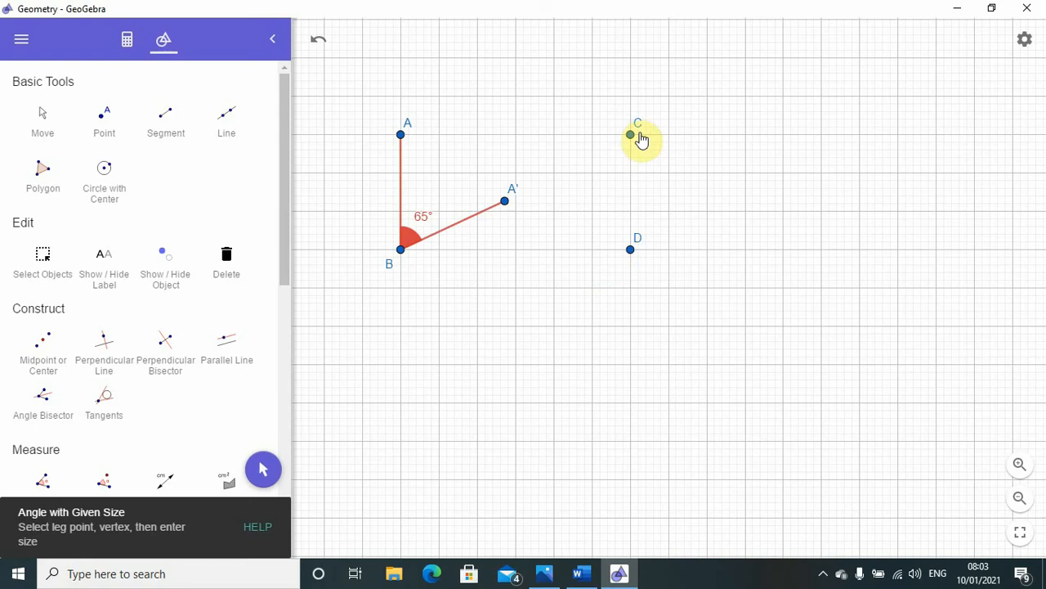
pyautogui.click(630, 135)
pyautogui.click(631, 251)
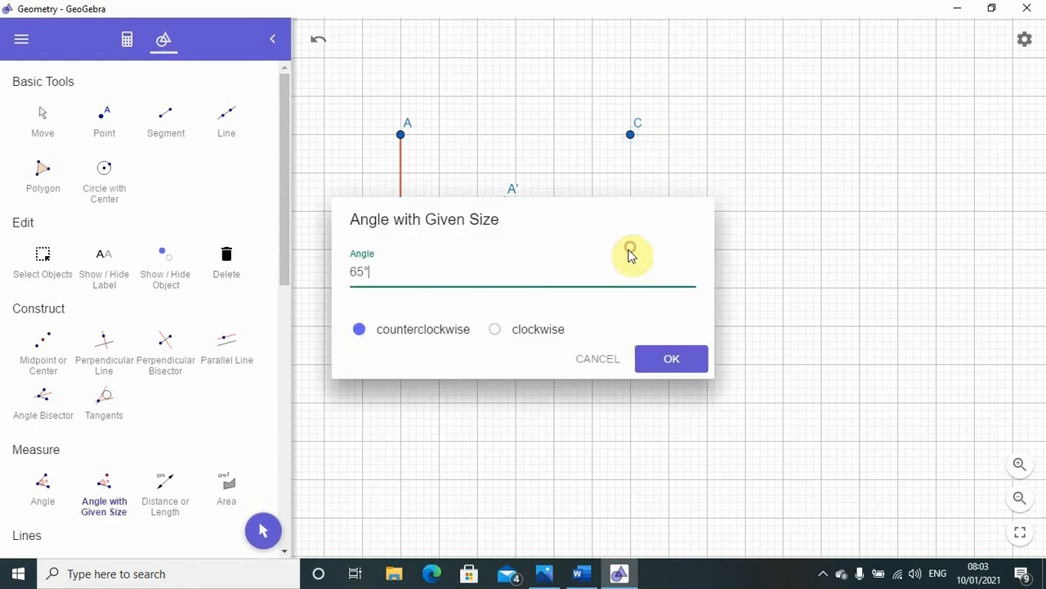
pyautogui.doubleClick(374, 272)
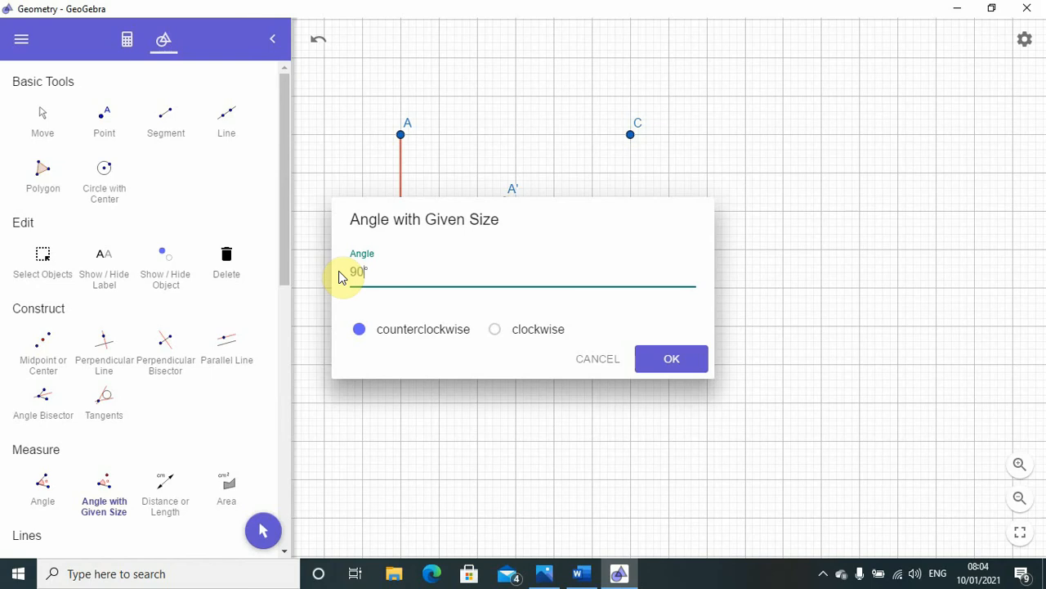
pyautogui.write('90')
pyautogui.click(496, 329)
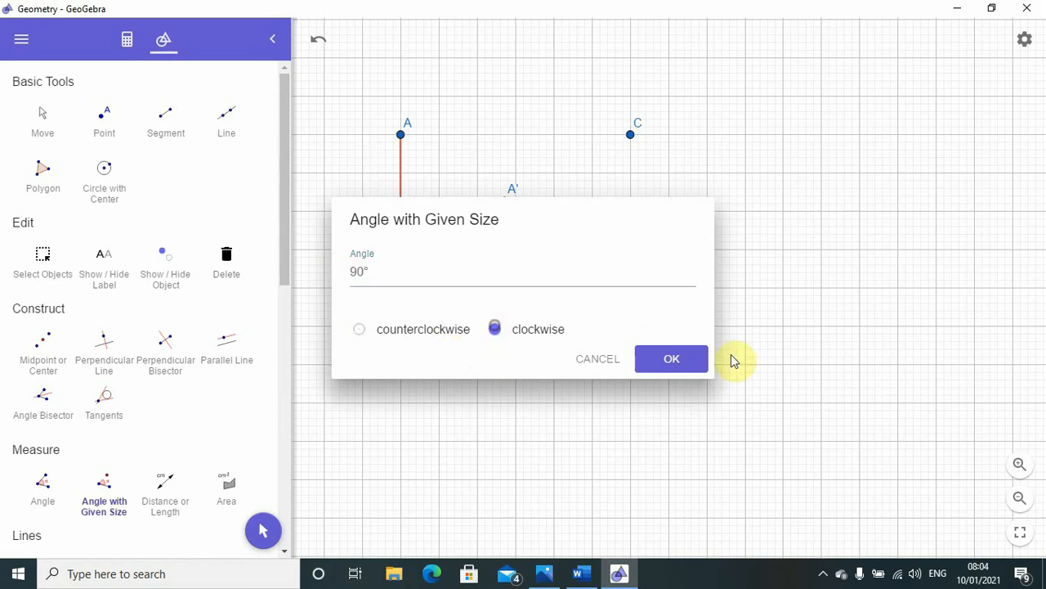
pyautogui.click(682, 367)
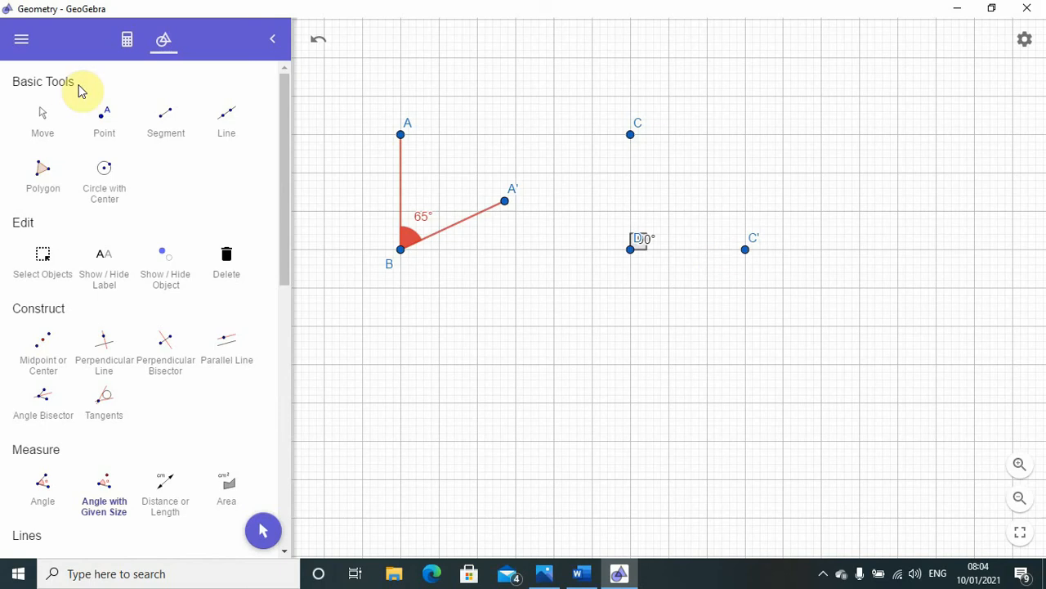
# Step: Draw segments from C and C' to vertex D to form the arms of the right angle
pyautogui.click(162, 120)
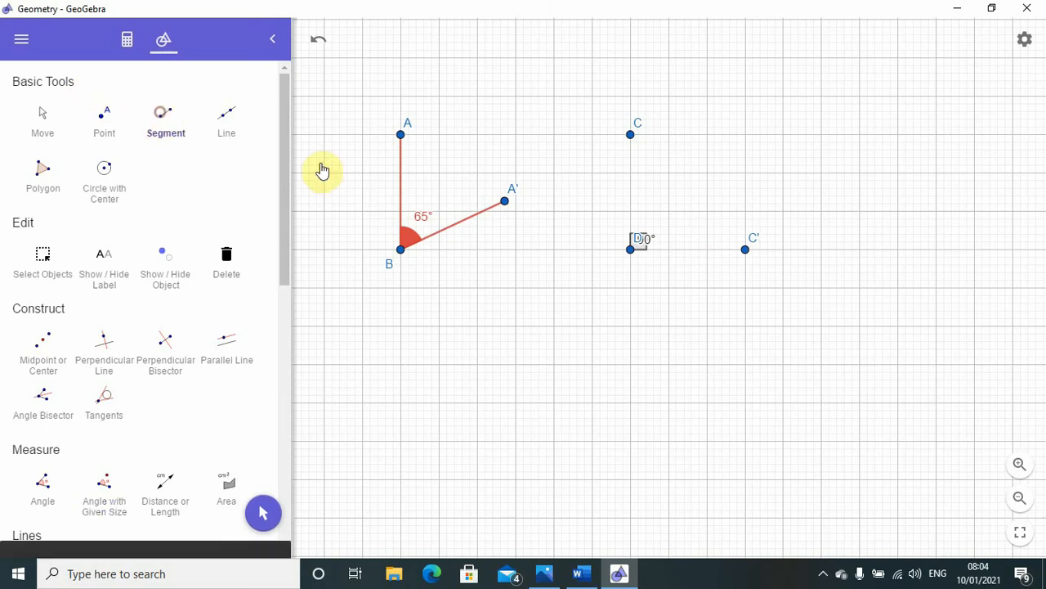
pyautogui.click(631, 135)
pyautogui.click(631, 249)
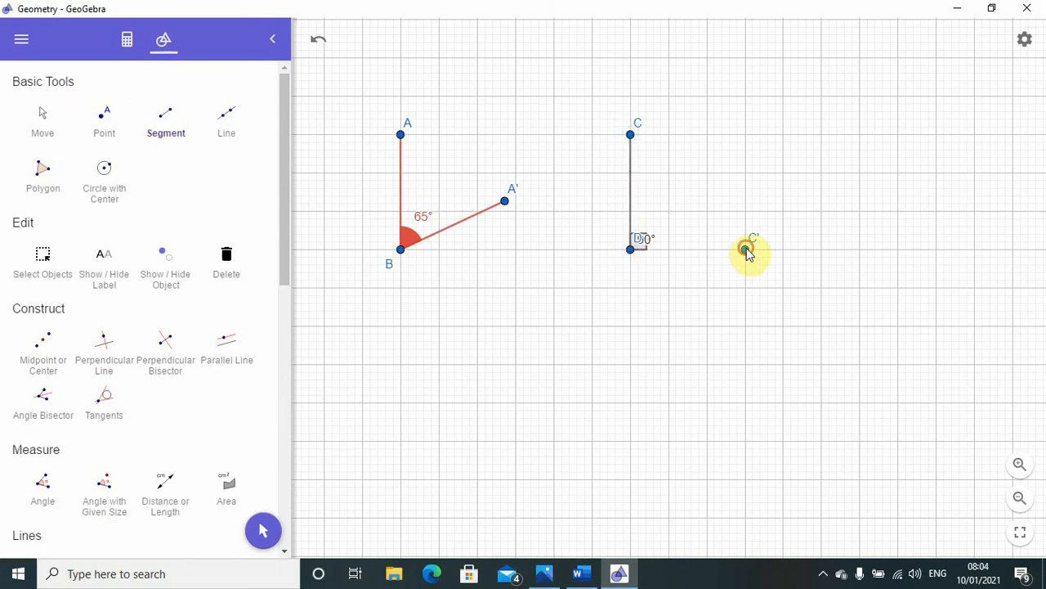
pyautogui.click(746, 249)
pyautogui.click(631, 250)
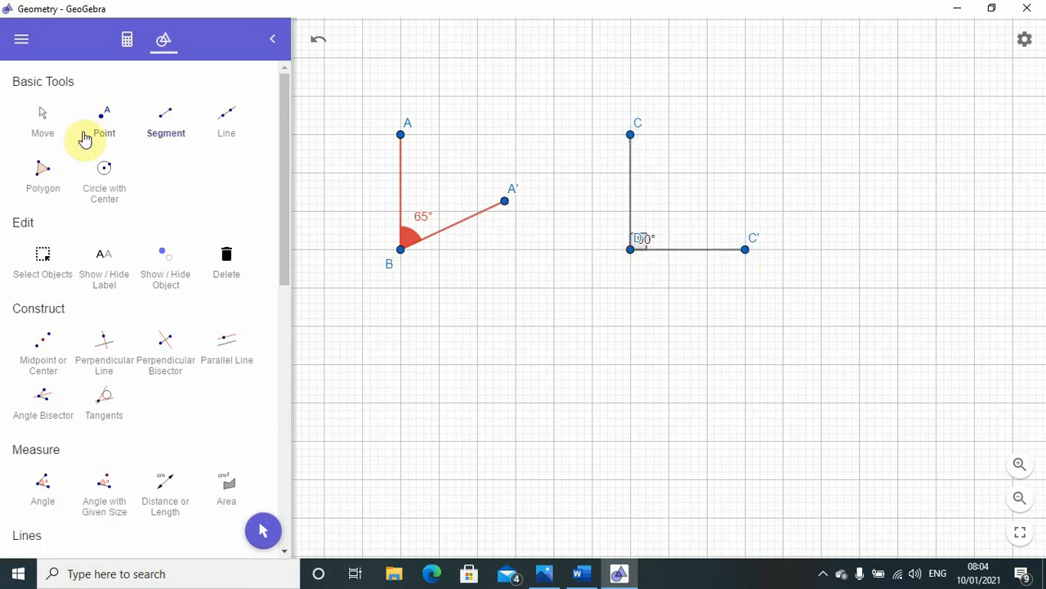
# Step: Move the 90° and D labels clear of the right-angle marker
pyautogui.click(42, 114)
pyautogui.moveTo(642, 240); pyautogui.dragTo(647, 216)
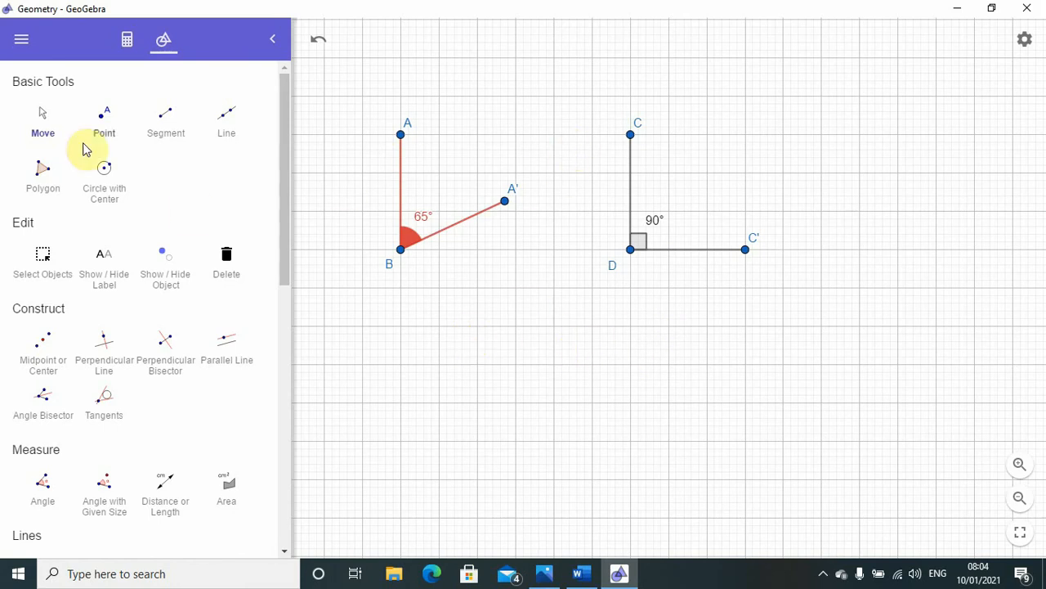
pyautogui.click(43, 118)
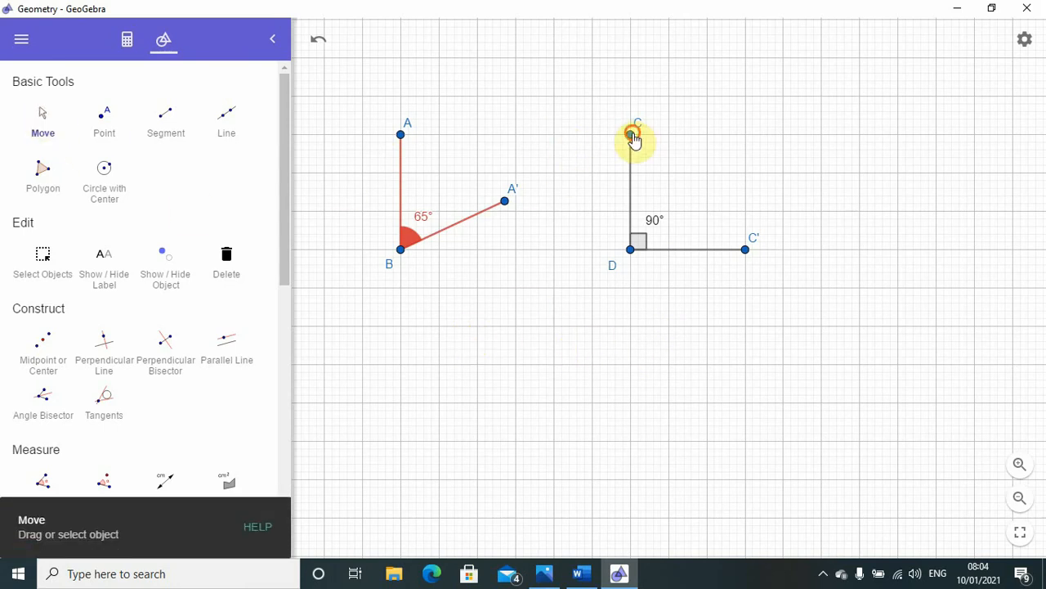
# Step: Move points C and A straight up to lengthen the arms of the right angle and the 65° angle
pyautogui.moveTo(634, 140); pyautogui.dragTo(632, 97)
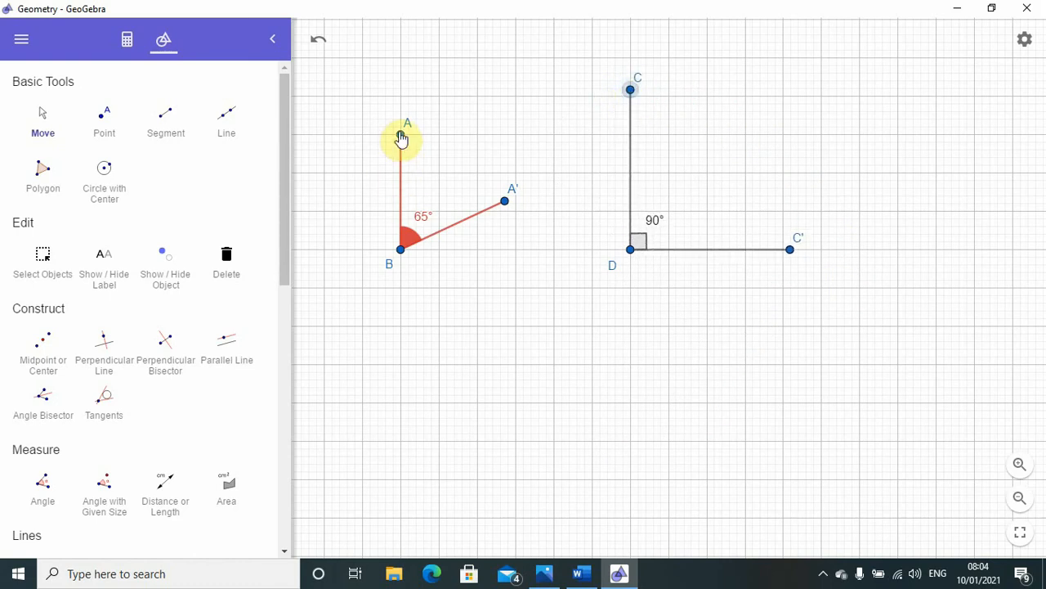
pyautogui.moveTo(400, 137); pyautogui.dragTo(401, 104)
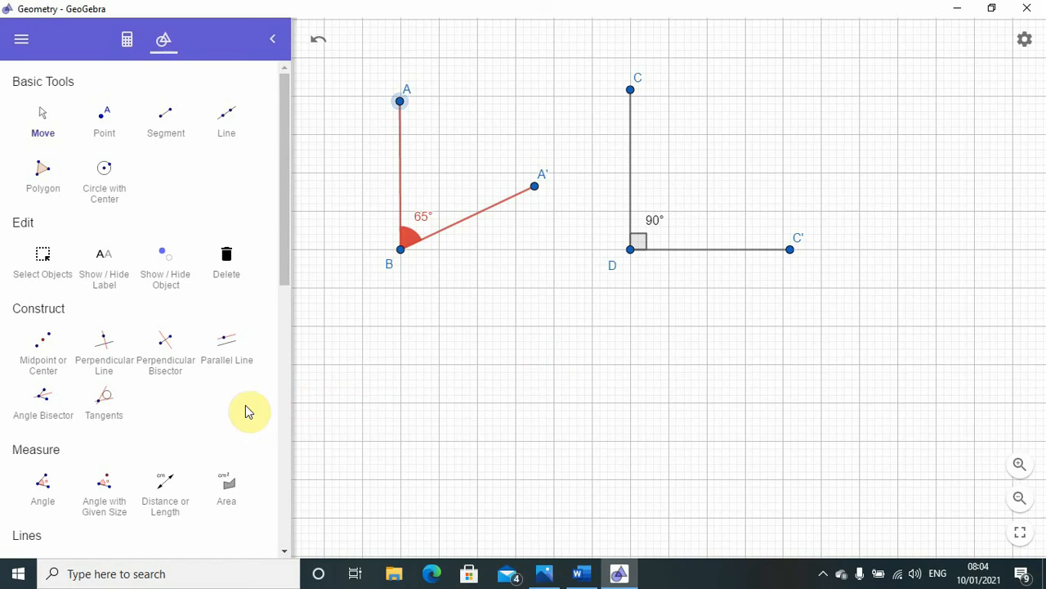
# Step: Draw two crossing segments as the diagonals of a rectangle four grid squares wide and three high, its upper-right corner two squares below D
pyautogui.click(163, 119)
pyautogui.click(630, 325)
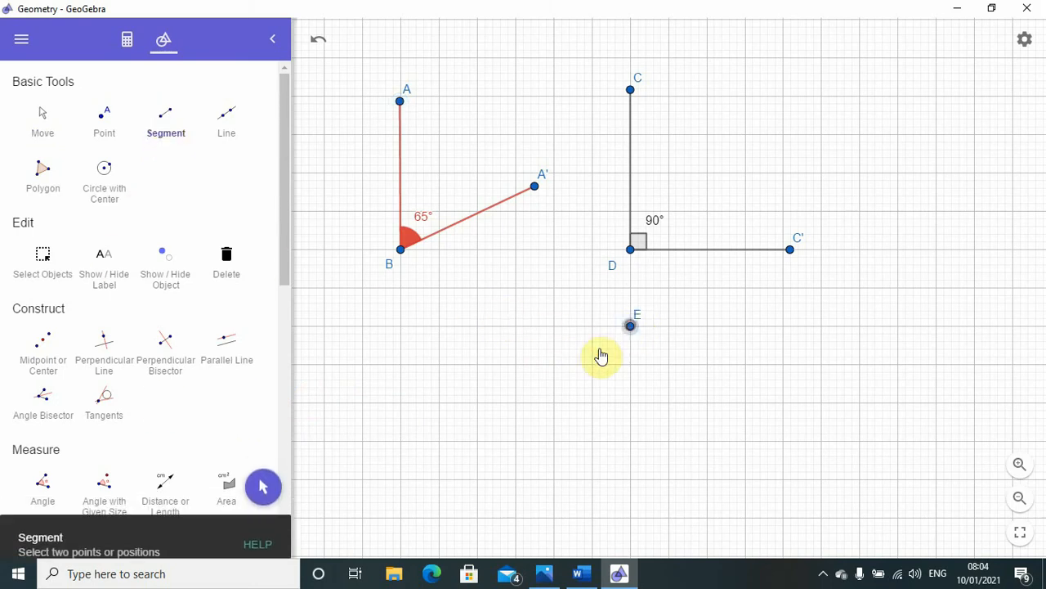
pyautogui.click(478, 441)
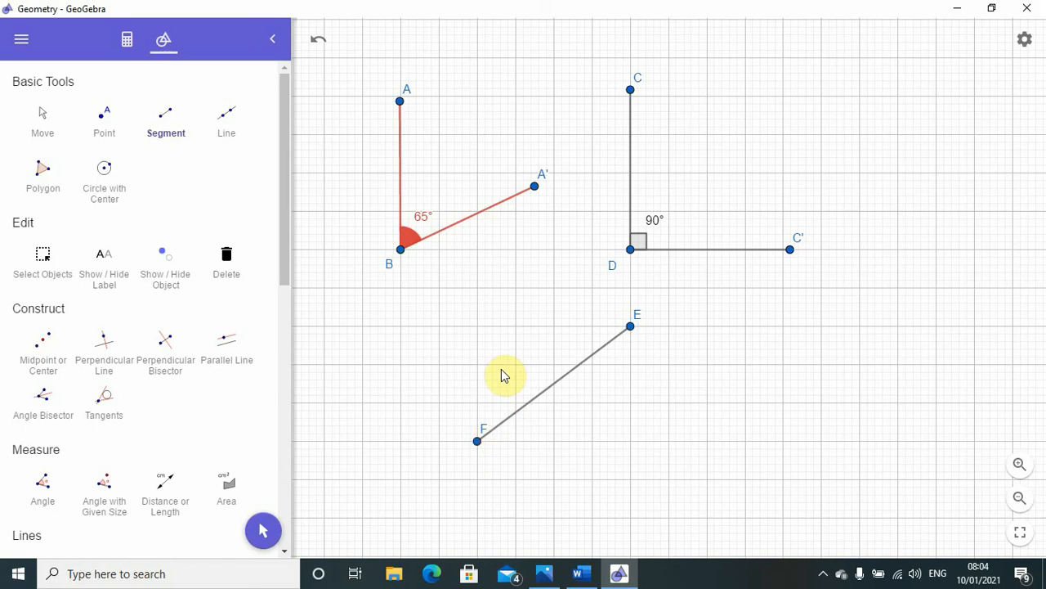
pyautogui.click(478, 326)
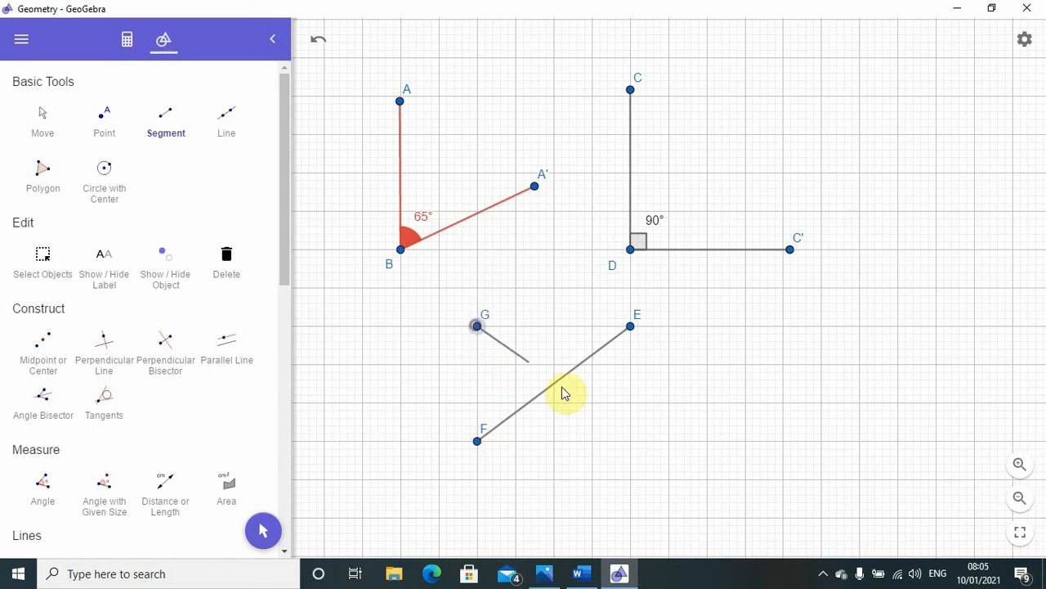
pyautogui.click(632, 442)
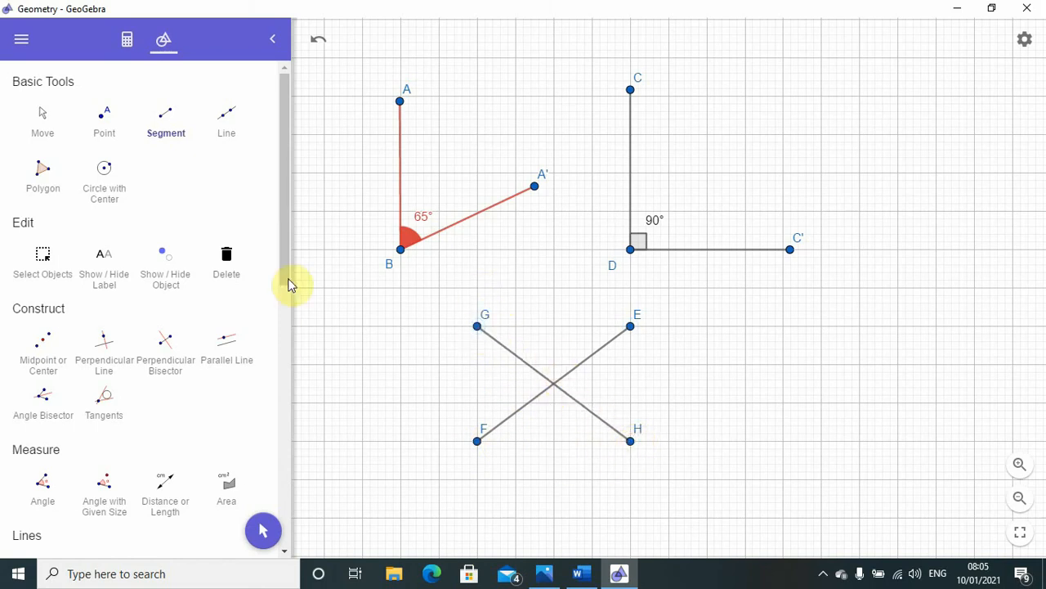
# Step: Place a vertex point at the segments' crossing and mark the upper angle between G and E and the right-hand angle between H and E
pyautogui.click(43, 485)
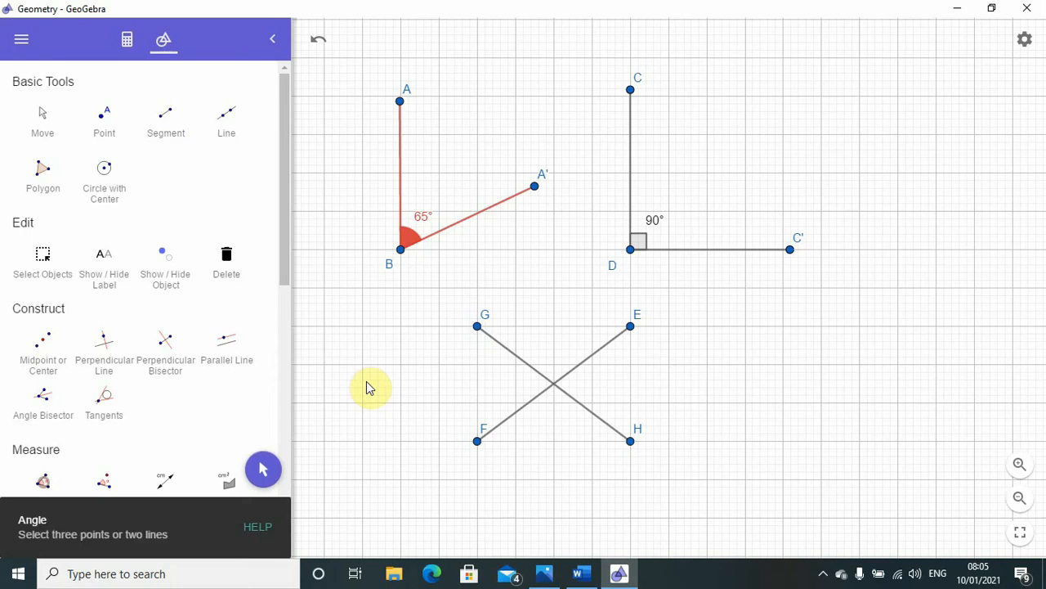
pyautogui.click(480, 327)
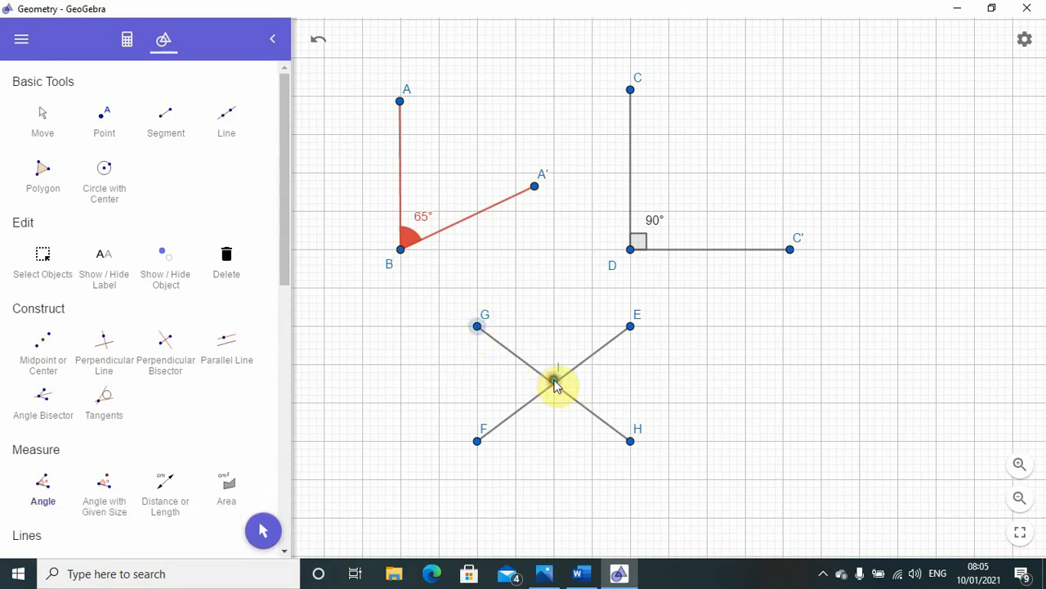
pyautogui.click(554, 380)
pyautogui.click(629, 328)
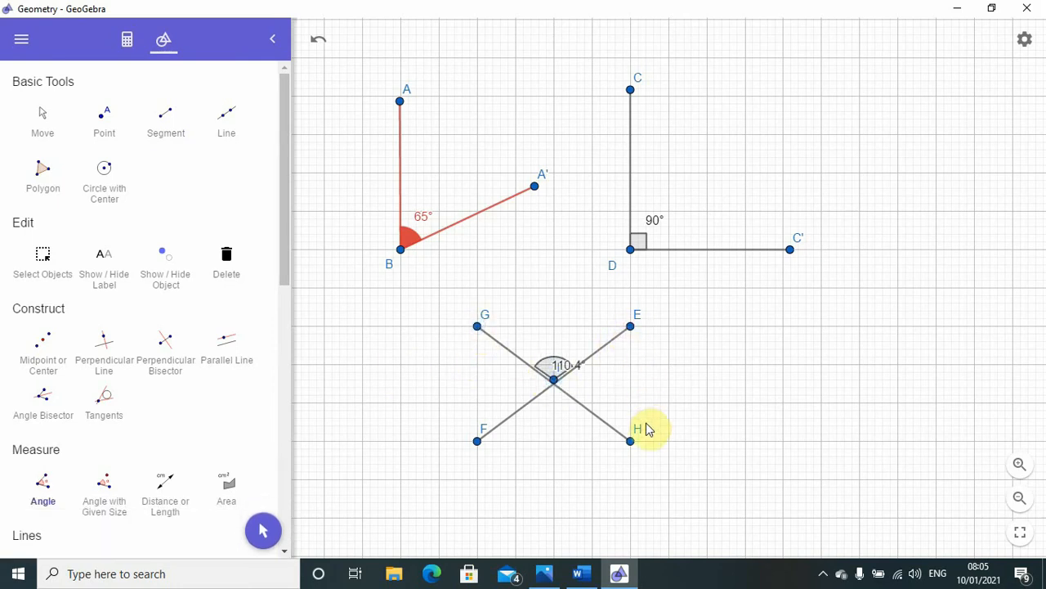
pyautogui.click(629, 440)
pyautogui.click(554, 381)
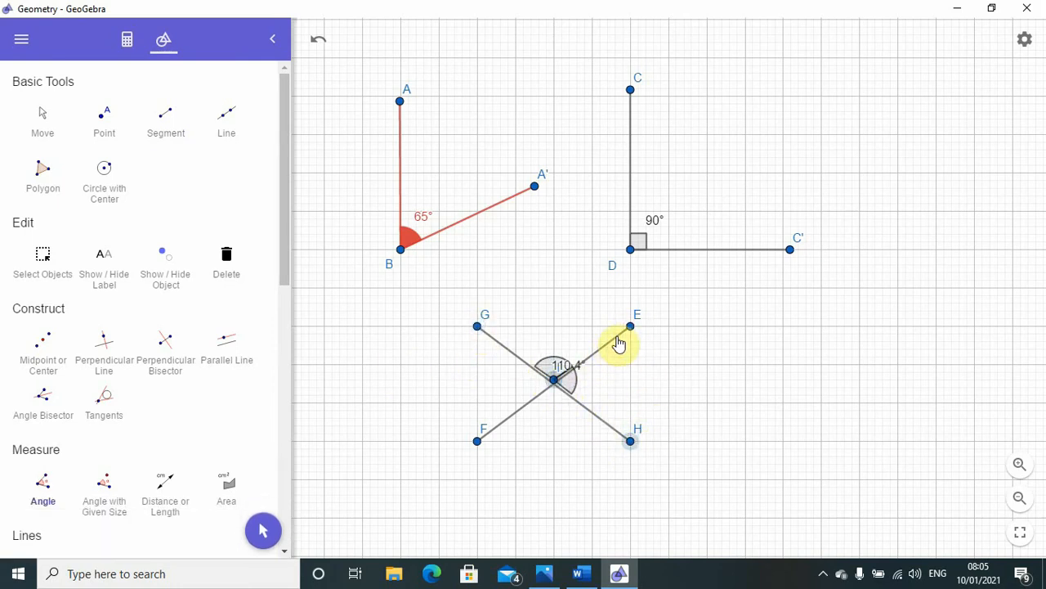
pyautogui.click(631, 326)
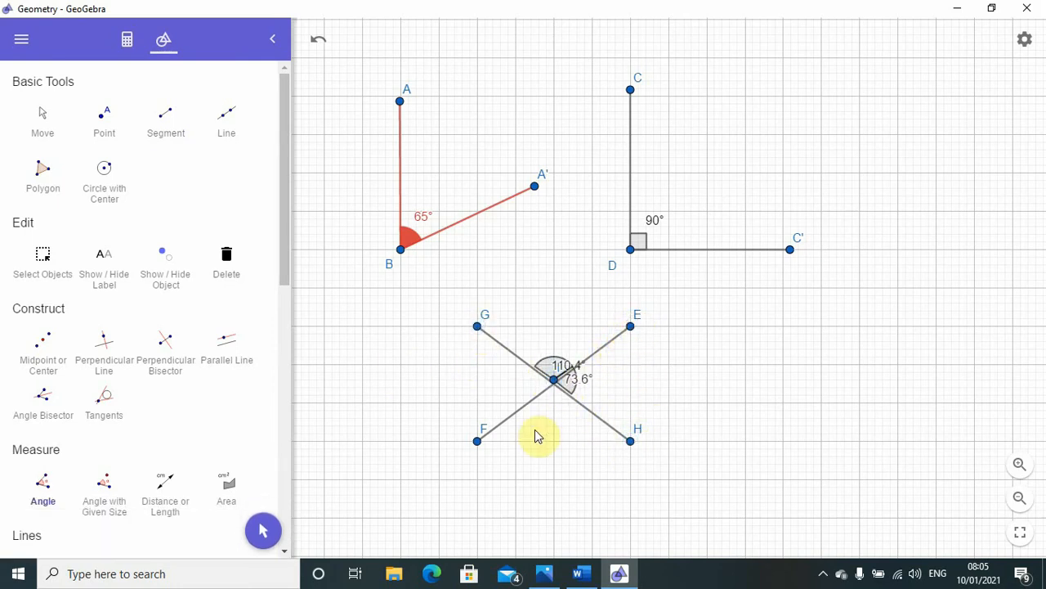
# Step: Mark the remaining two angles at the crossing, between F and G and between H and F
pyautogui.click(477, 441)
pyautogui.click(553, 380)
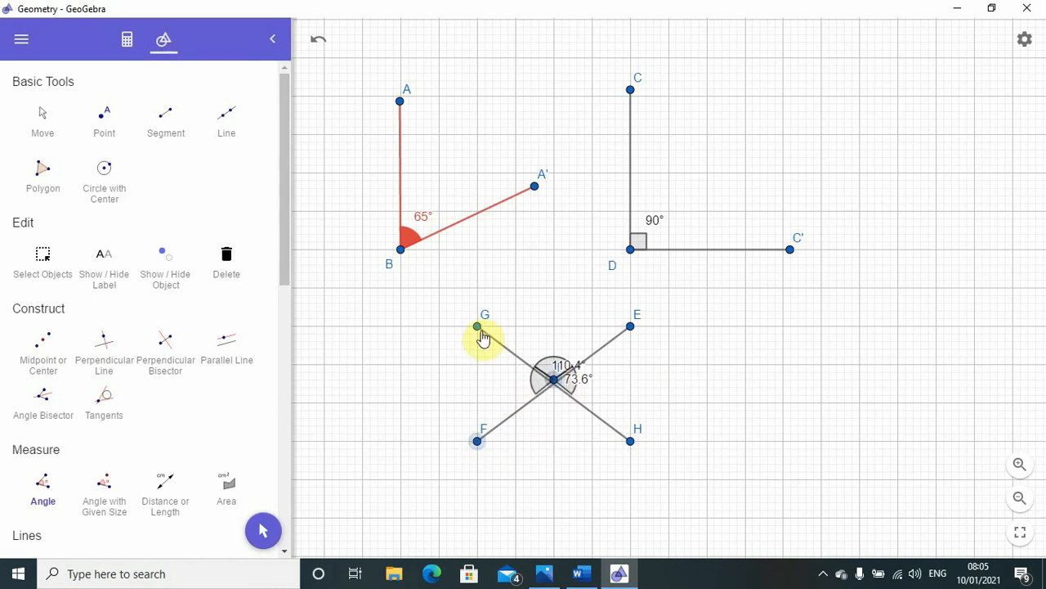
pyautogui.click(630, 440)
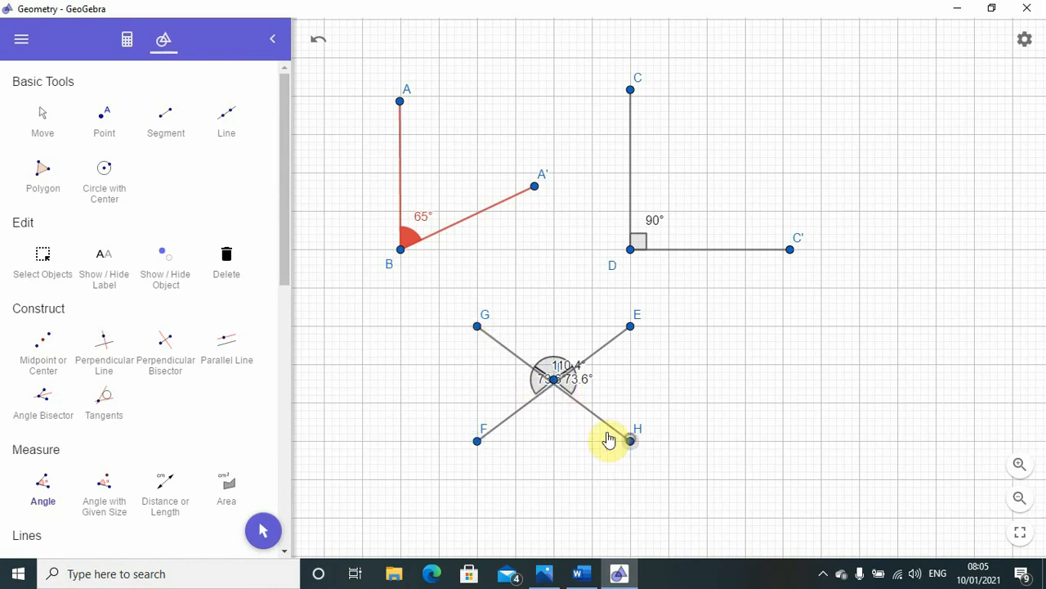
pyautogui.click(554, 381)
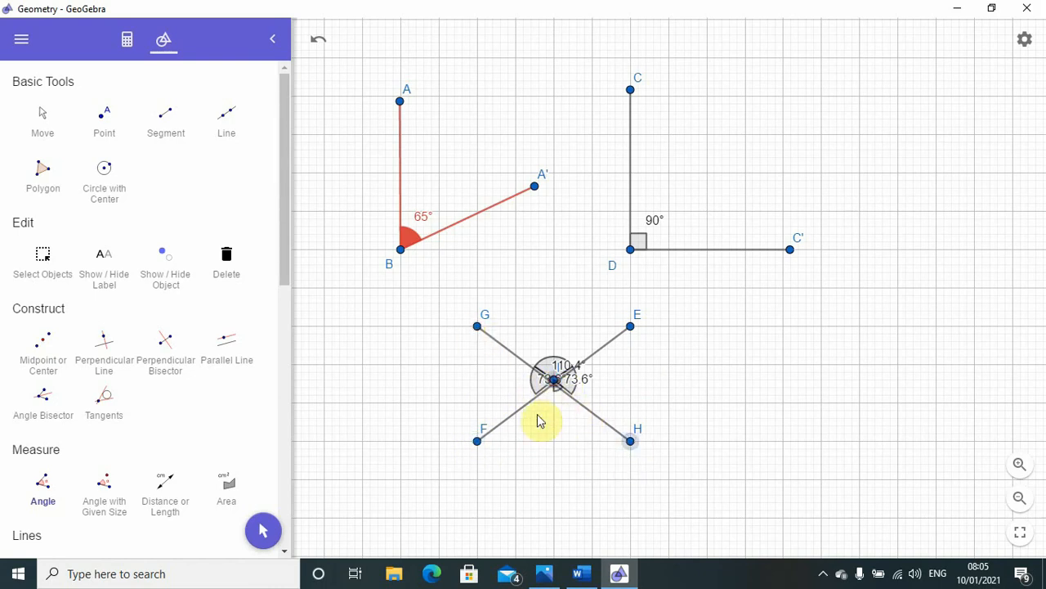
pyautogui.click(475, 441)
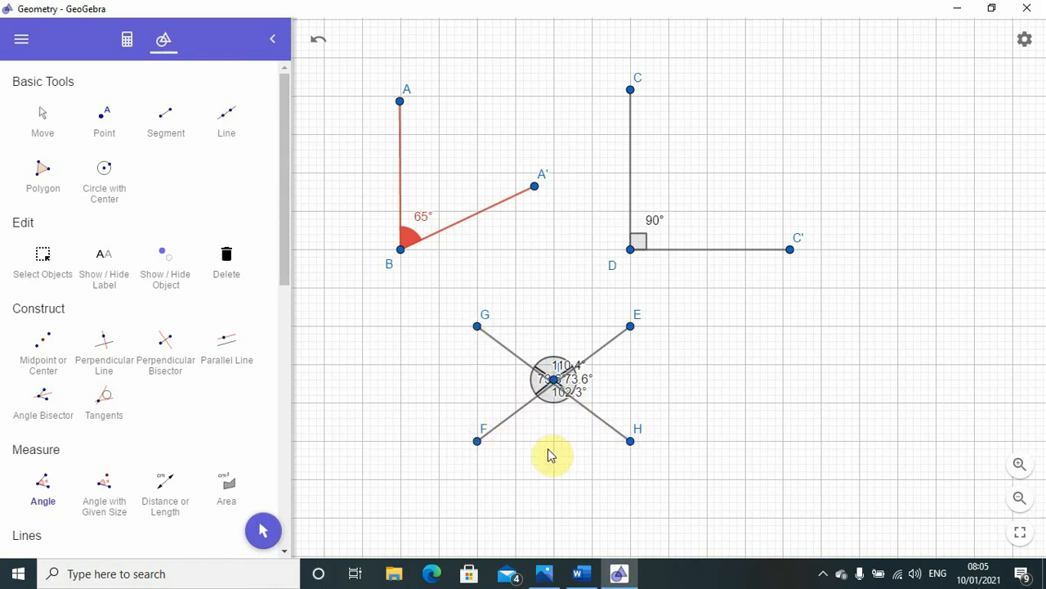
# Step: Move the four overlapping angle labels outward so each sits clear of the markers in its own sector
pyautogui.click(42, 112)
pyautogui.moveTo(561, 369); pyautogui.dragTo(559, 336)
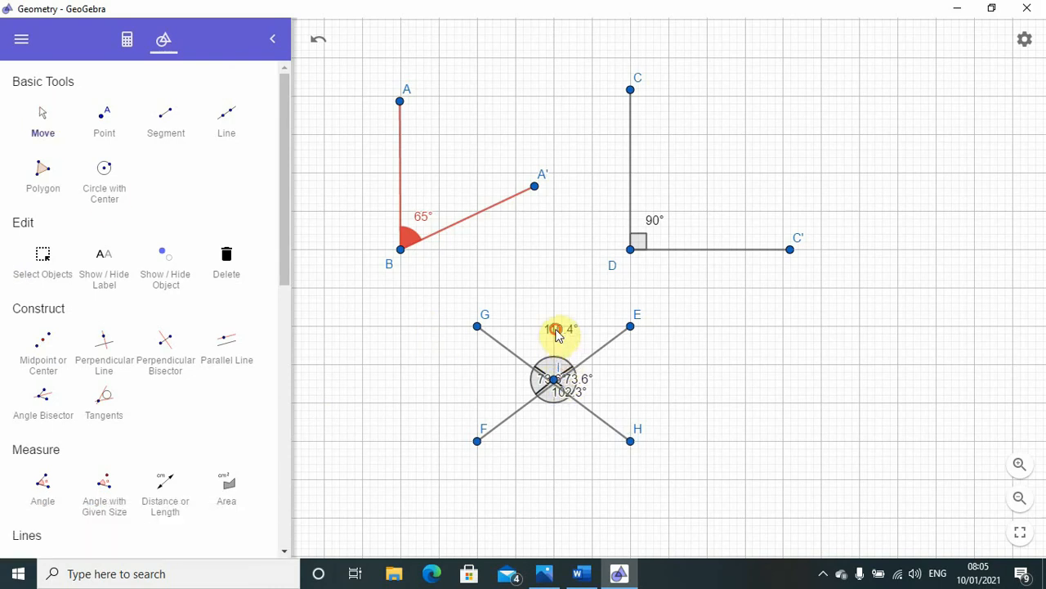
pyautogui.moveTo(556, 389); pyautogui.dragTo(551, 426)
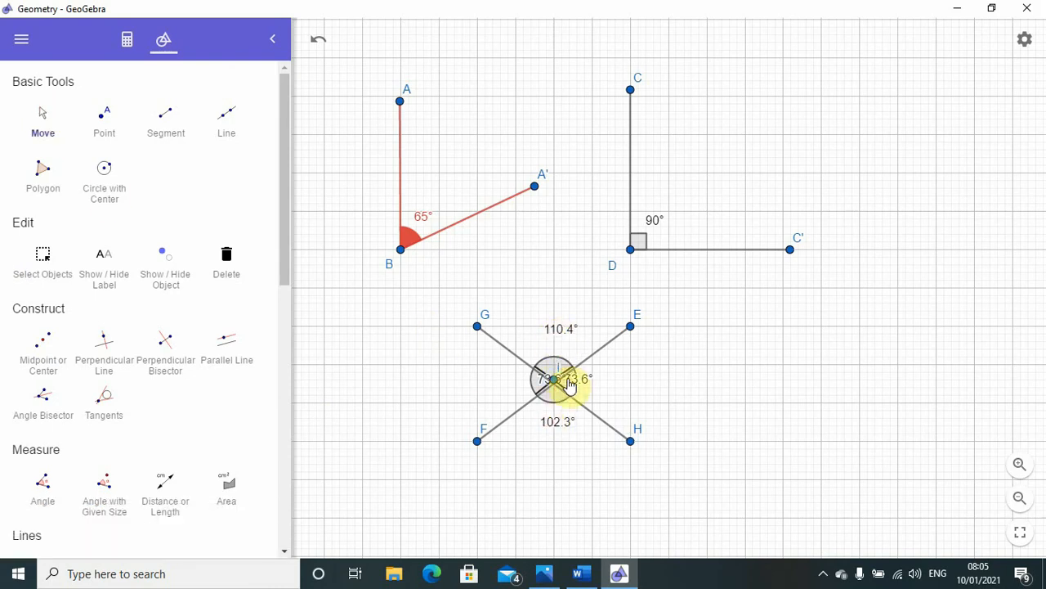
pyautogui.moveTo(571, 386); pyautogui.dragTo(501, 386)
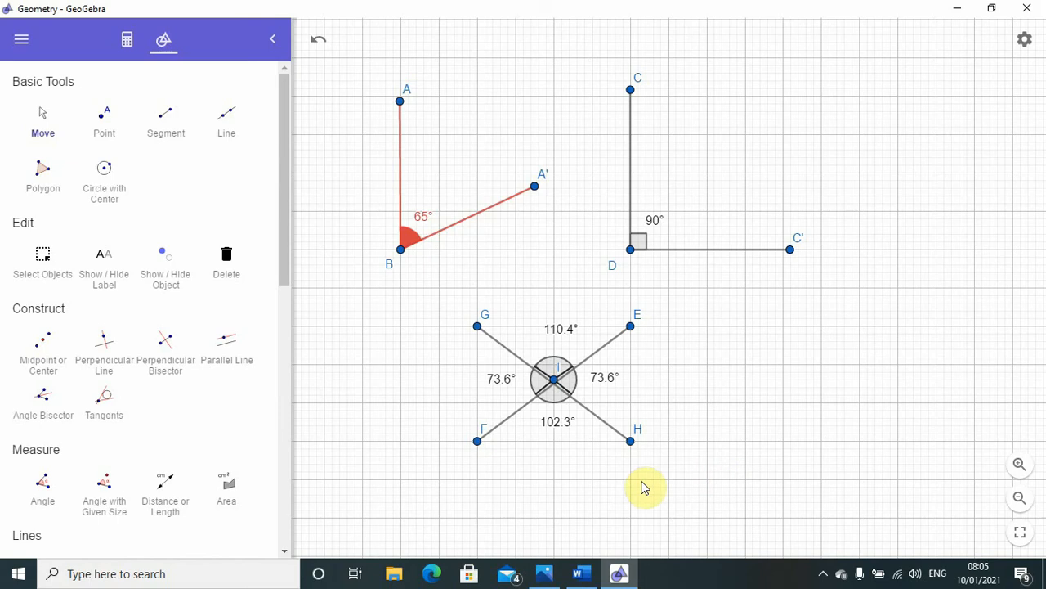
# Step: Colour the upper angle marker between G and E blue and set its fill opacity to 95
pyautogui.click(553, 371)
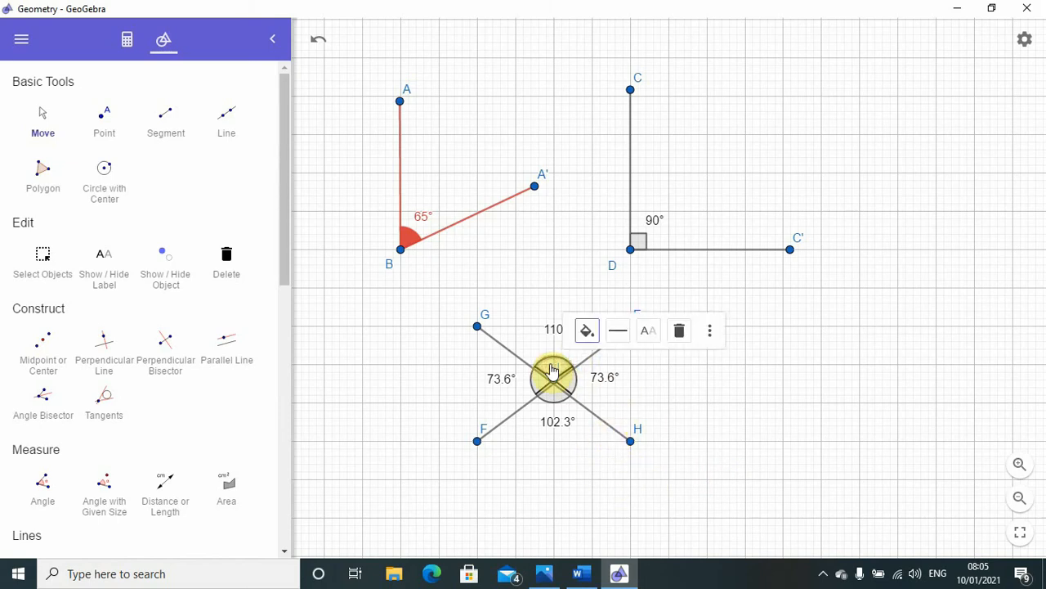
pyautogui.click(587, 331)
pyautogui.click(626, 370)
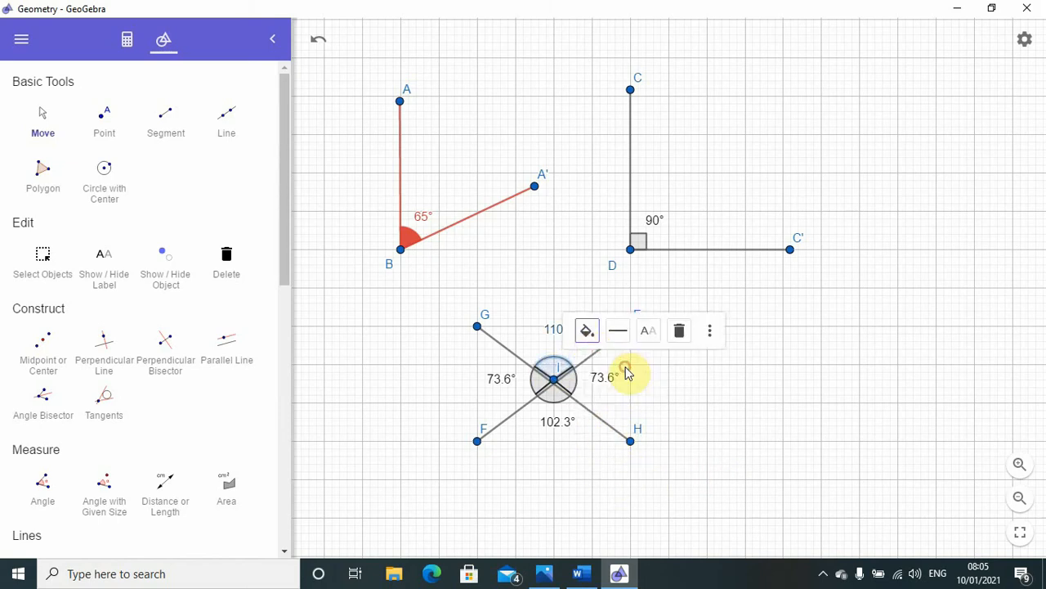
pyautogui.click(587, 331)
pyautogui.moveTo(596, 418); pyautogui.dragTo(645, 418)
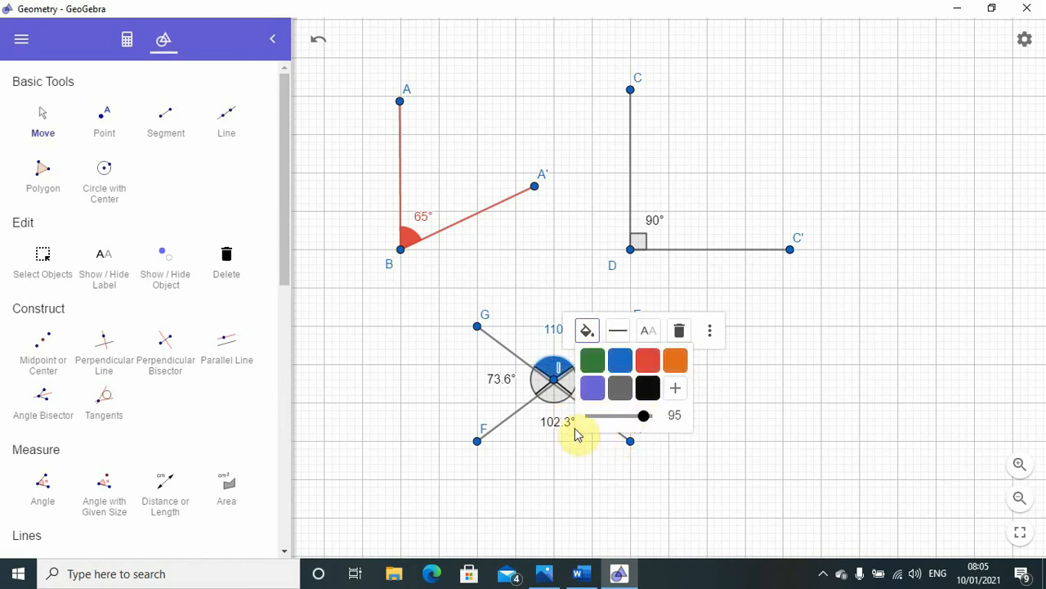
# Step: Colour the lower angle marker between F and H blue and set its fill opacity to 100
pyautogui.click(552, 399)
pyautogui.click(585, 360)
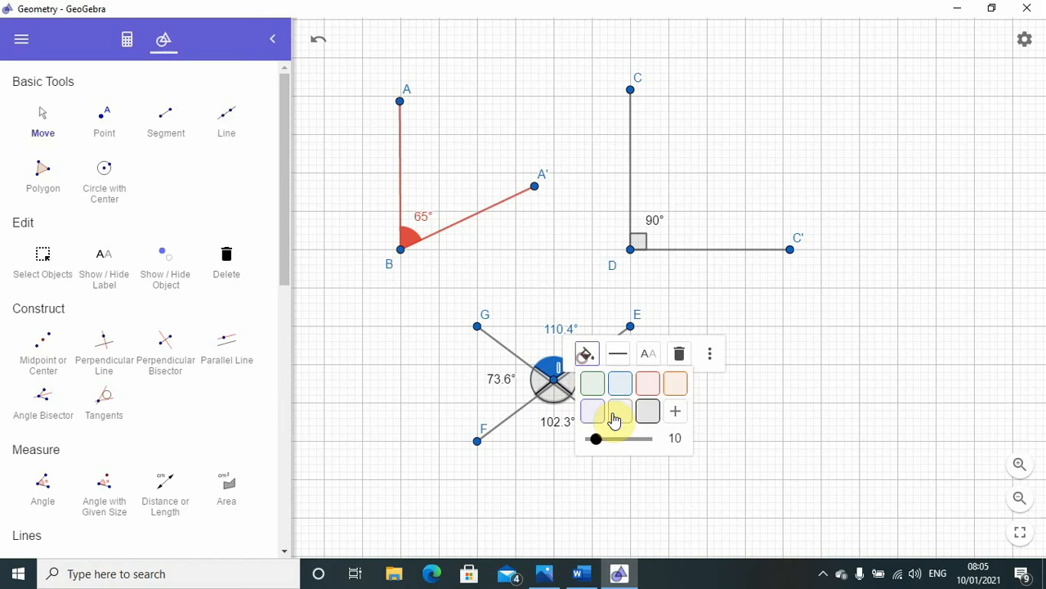
pyautogui.click(619, 384)
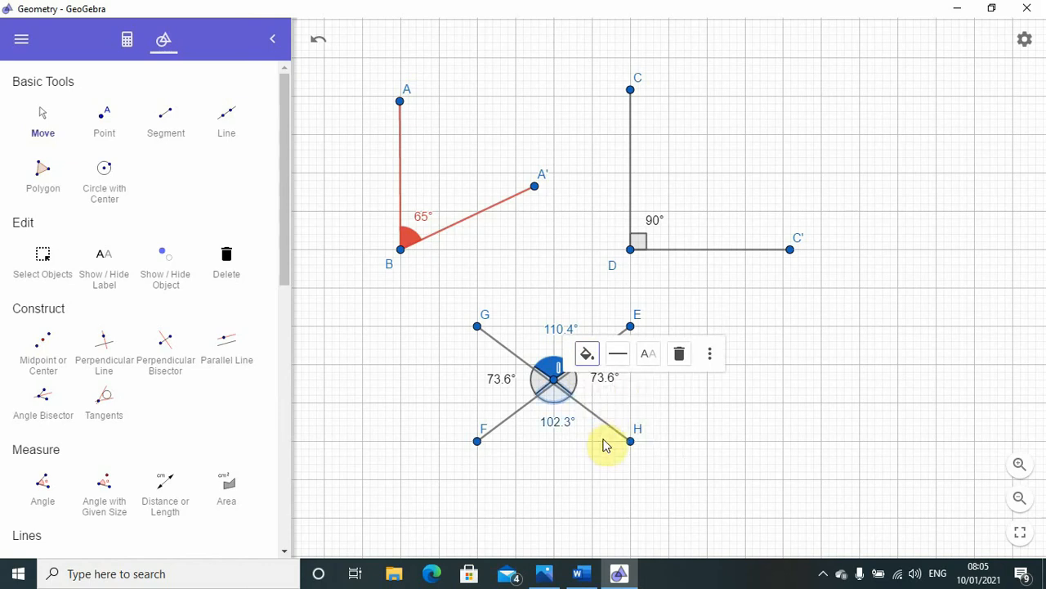
pyautogui.click(587, 357)
pyautogui.moveTo(605, 446); pyautogui.dragTo(650, 447)
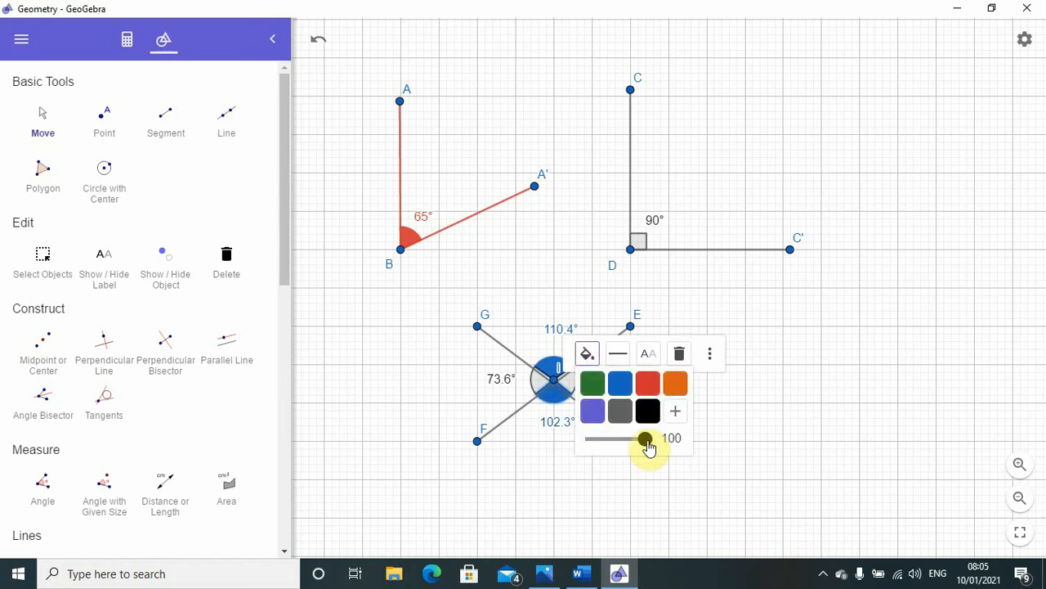
pyautogui.click(571, 484)
pyautogui.scroll(2, 764, 364)
pyautogui.scroll(-1, 707, 374)
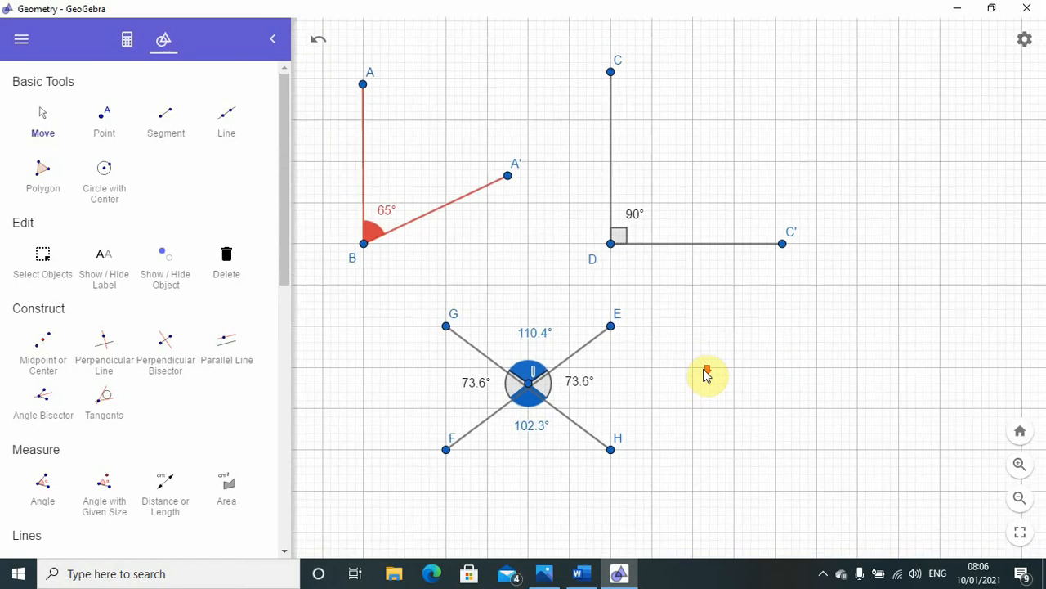
pyautogui.scroll(-1, 707, 374)
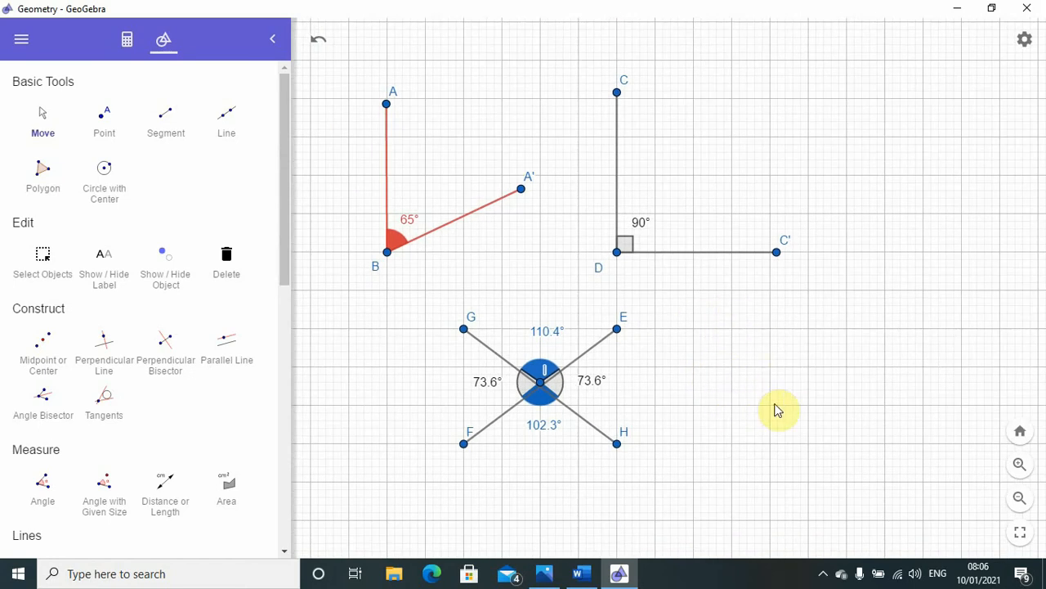
# Step: Switch to the Word document on types of angle and read the acute and obtuse angle definitions and figures
pyautogui.click(581, 575)
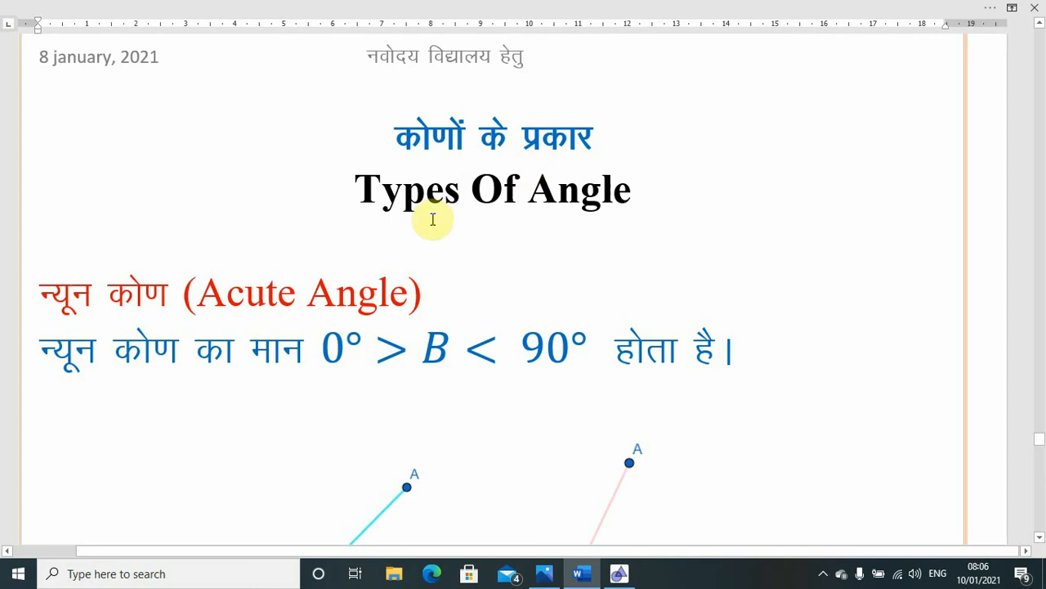
pyautogui.click(338, 377)
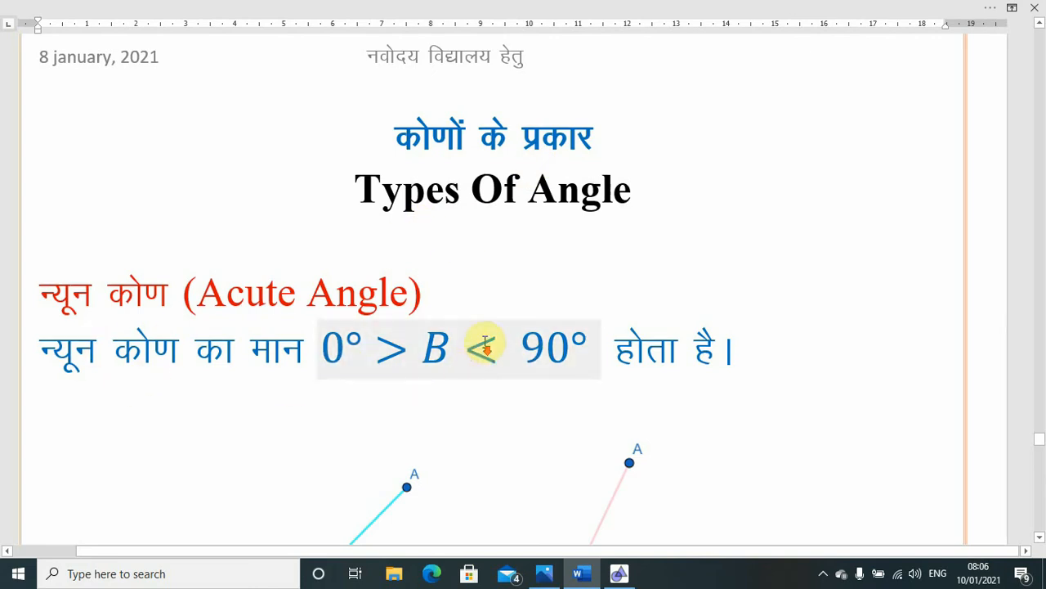
pyautogui.scroll(-3, 490, 336)
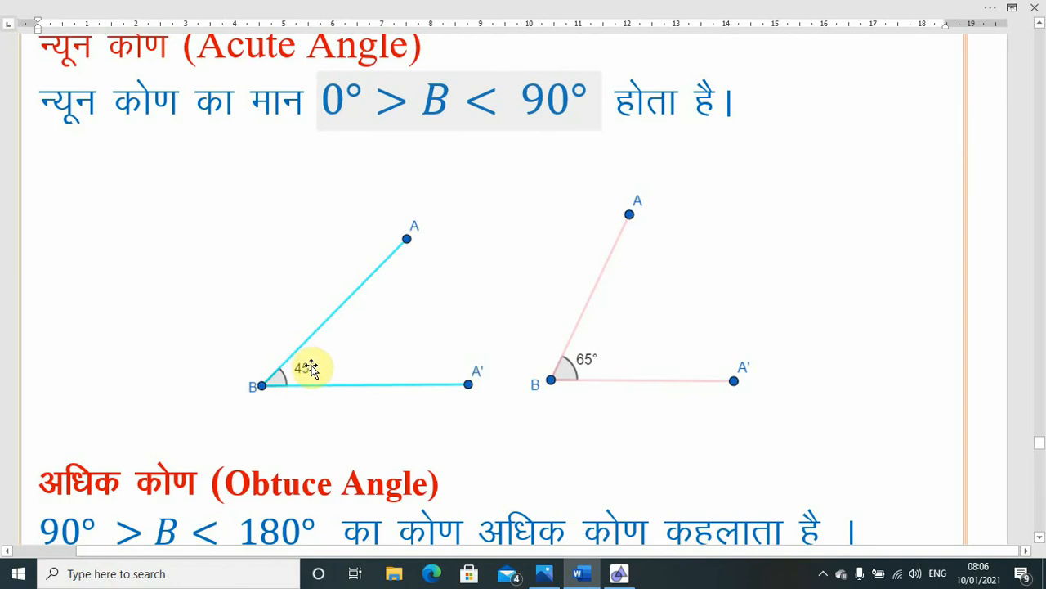
pyautogui.scroll(-2, 306, 380)
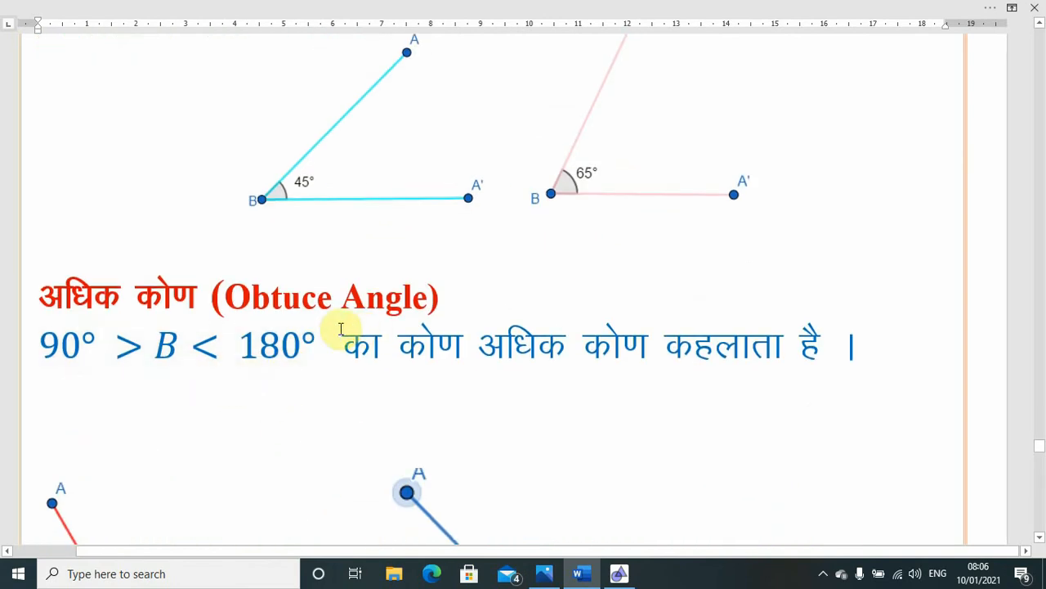